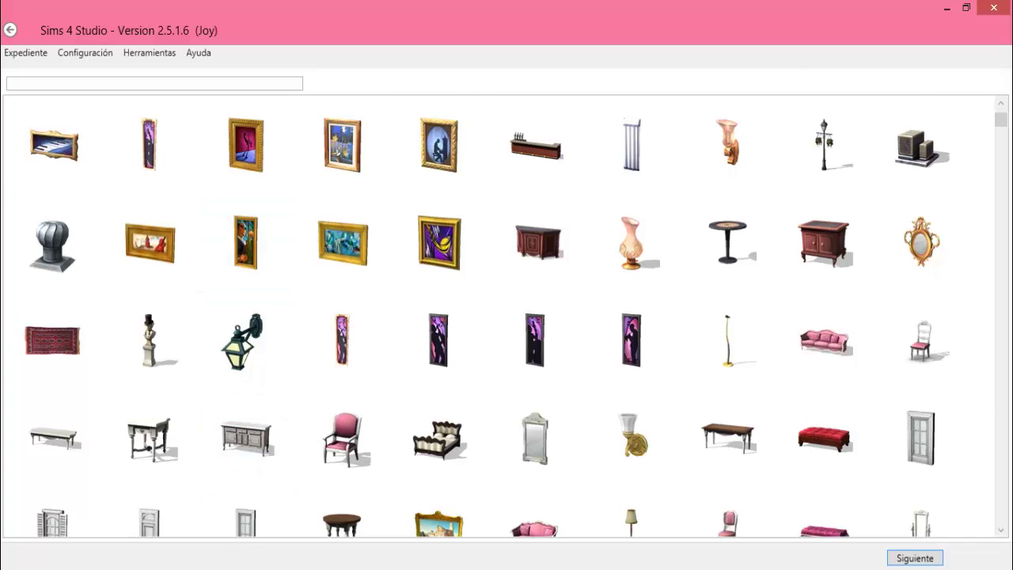
Choose the gold-framed painting of the piano player as the base object and create the package "cuadro pamyu betty boop" from it
left_click(267, 565)
left_click(267, 565)
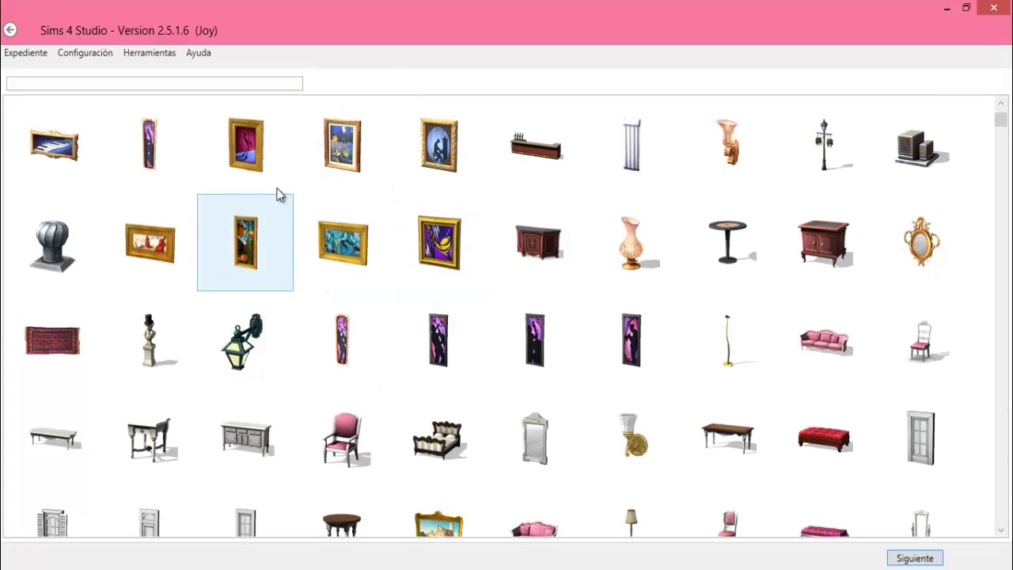
left_click(262, 163)
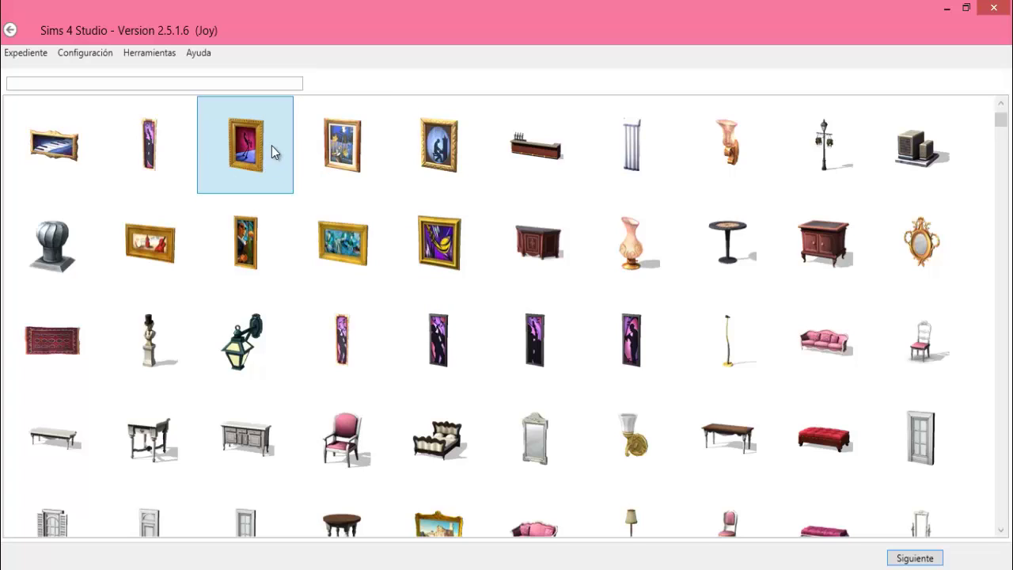
left_click(453, 158)
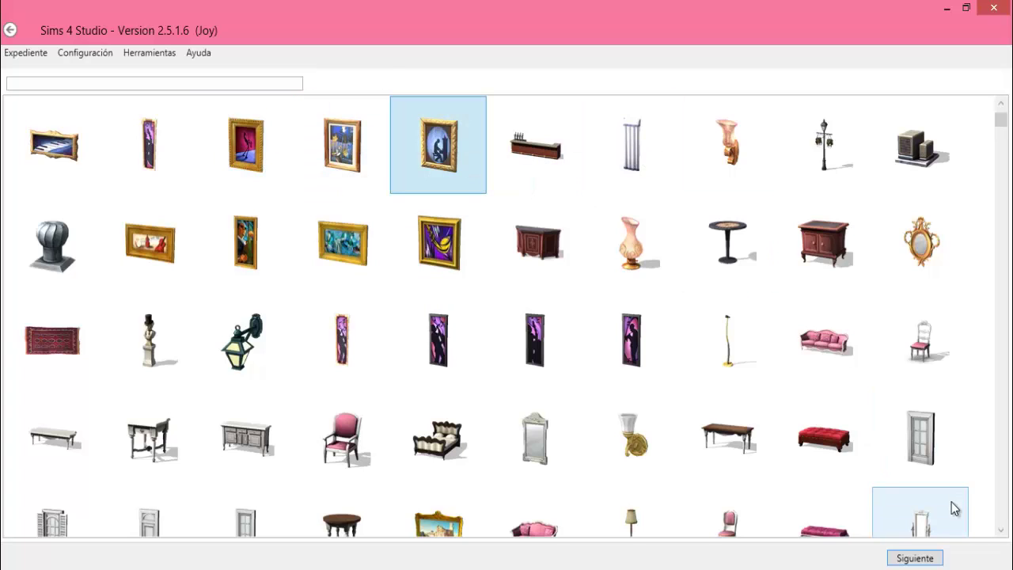
left_click(932, 558)
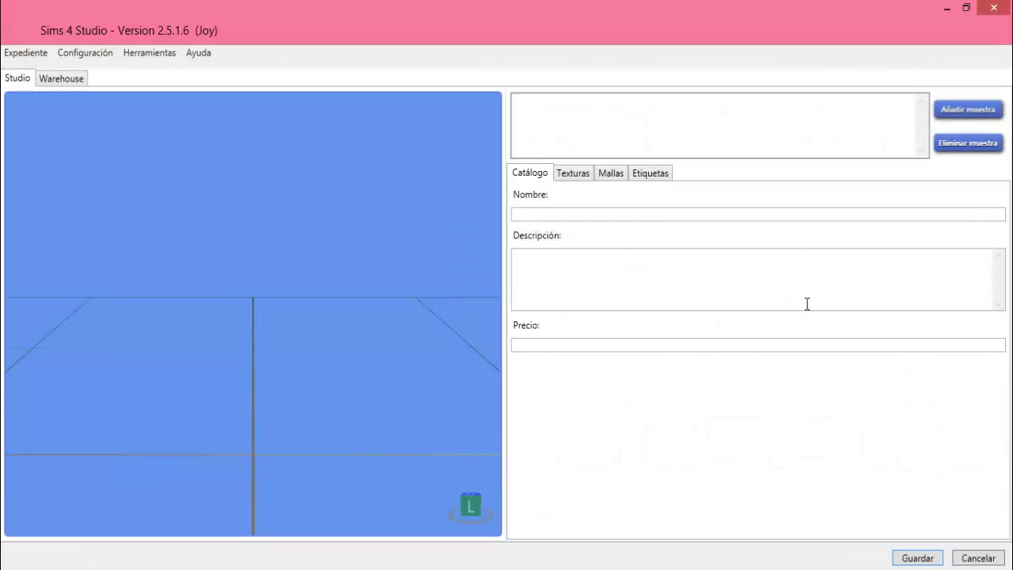
Export the painting's texture as a DDS file named "text"
left_click(567, 176)
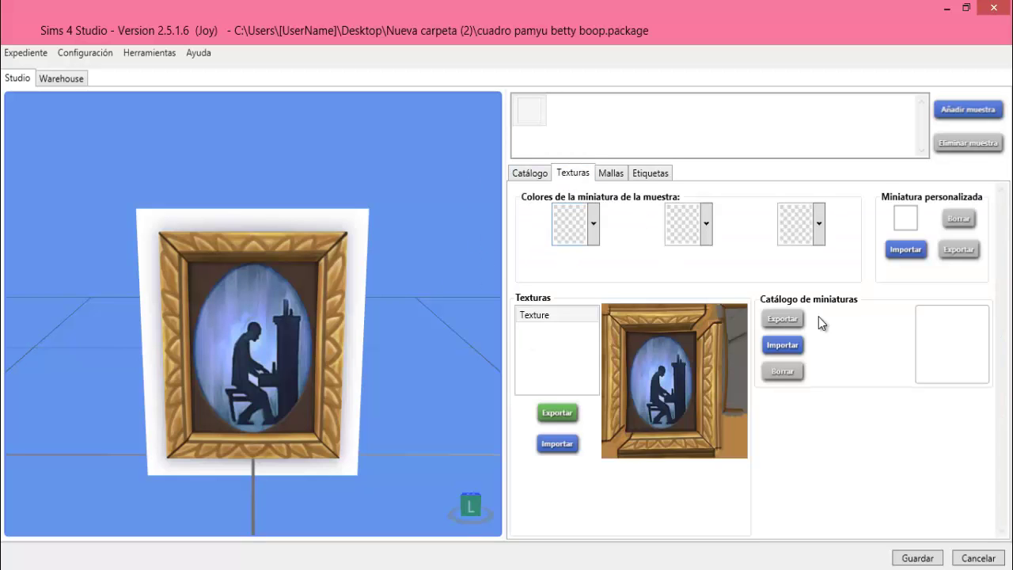
left_click(564, 417)
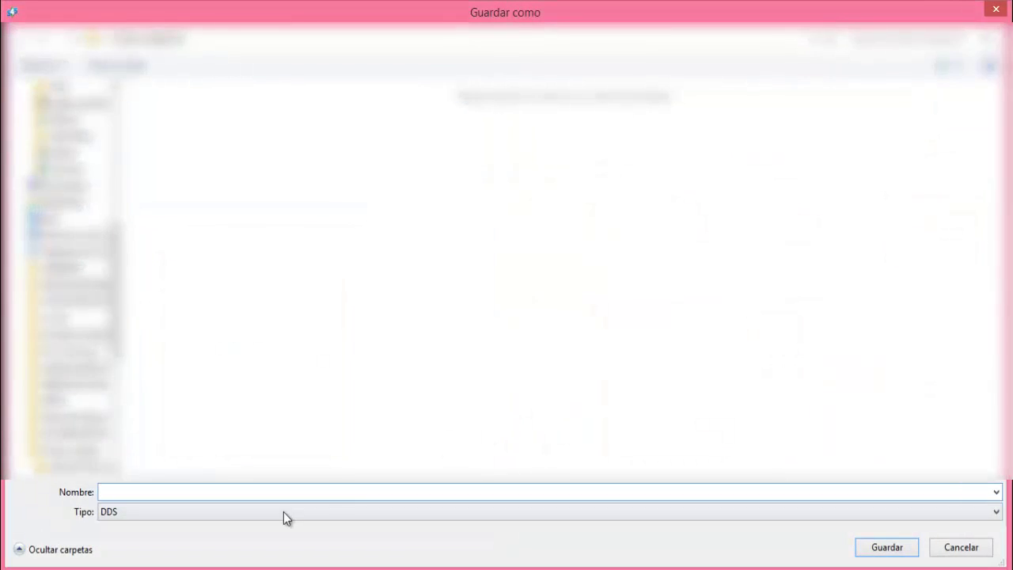
left_click(288, 497)
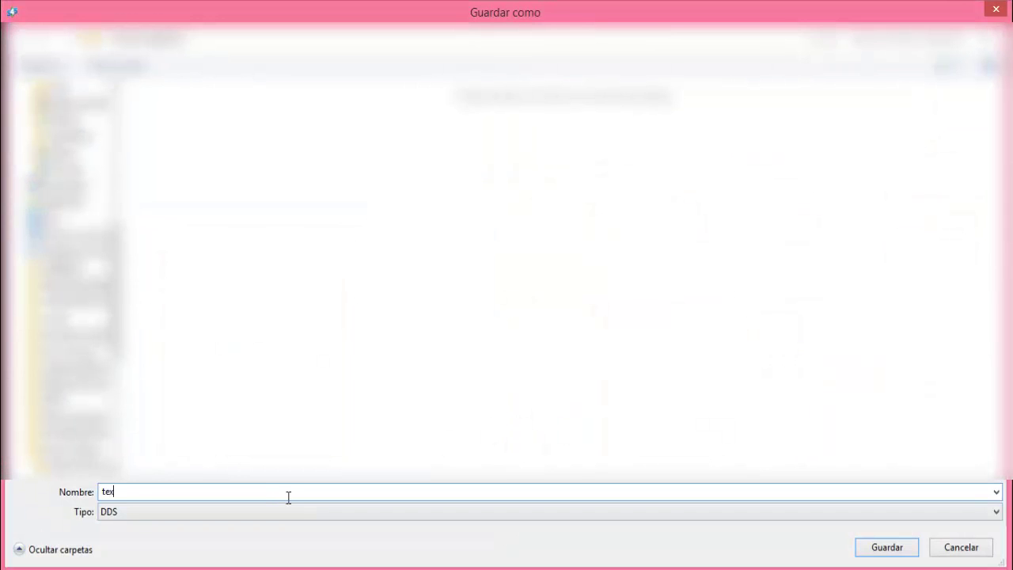
left_click(892, 546)
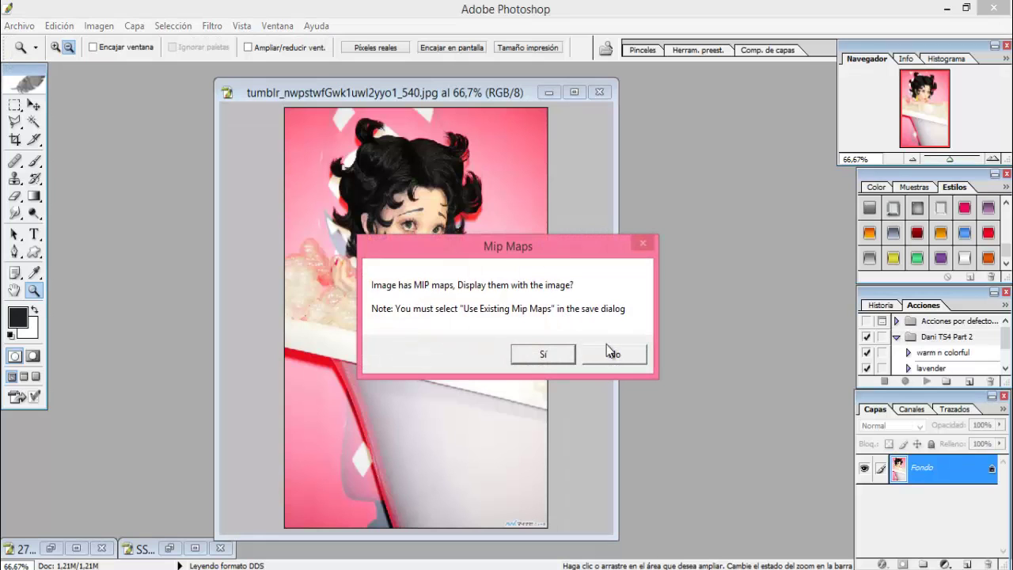
Open text.dds in Photoshop without its mip maps and replace the background layer with a duplicate of it
left_click(610, 351)
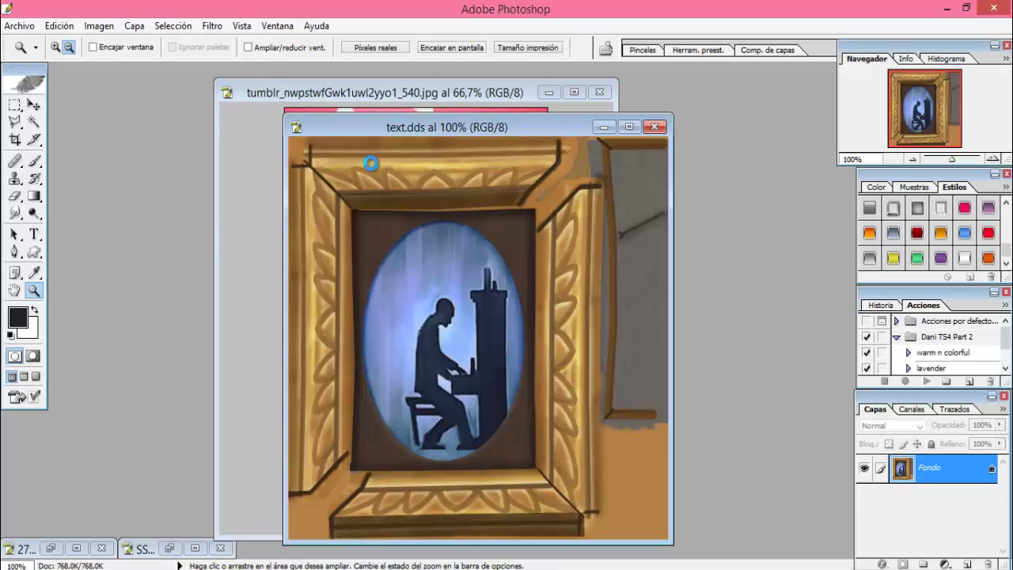
left_click_drag(520, 121, 375, 104)
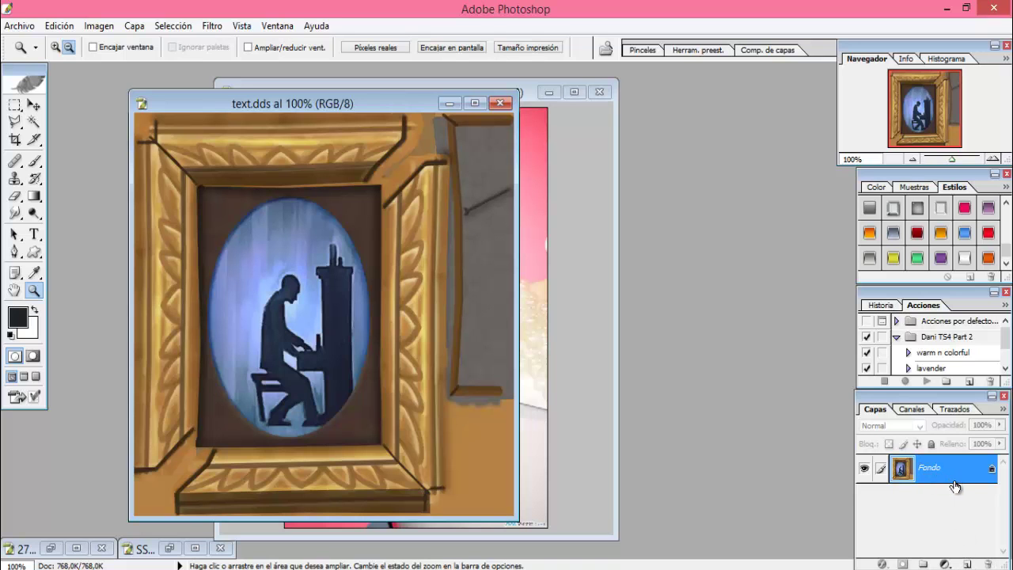
left_click_drag(955, 482, 968, 563)
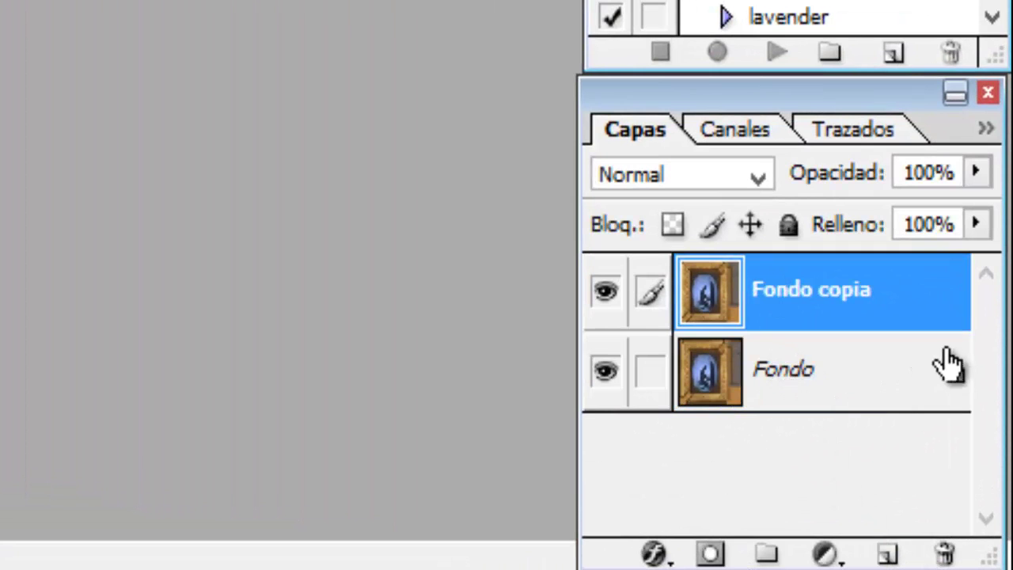
left_click_drag(837, 401, 962, 558)
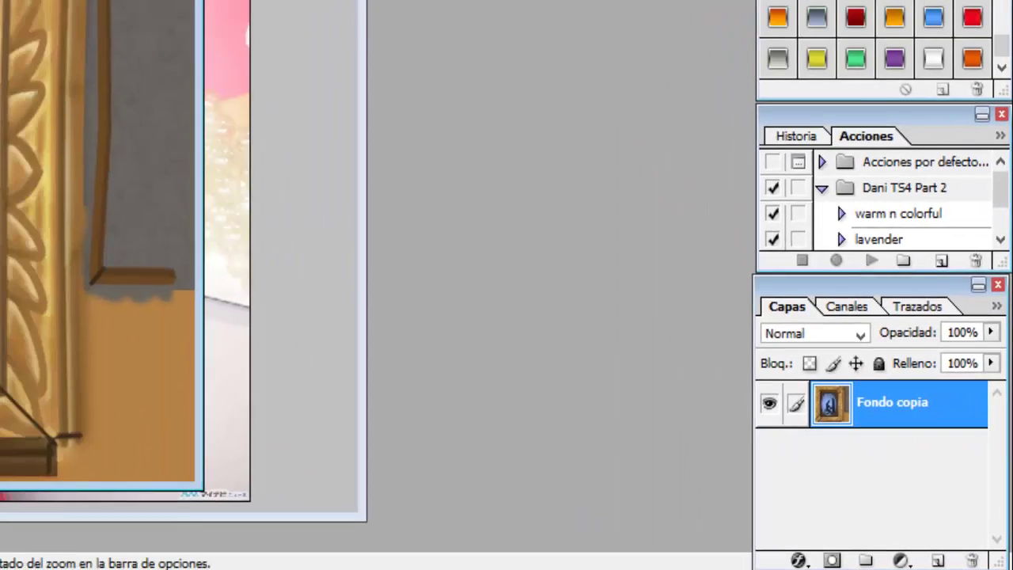
Raise the contrast of the painting texture to +21
left_click(317, 172)
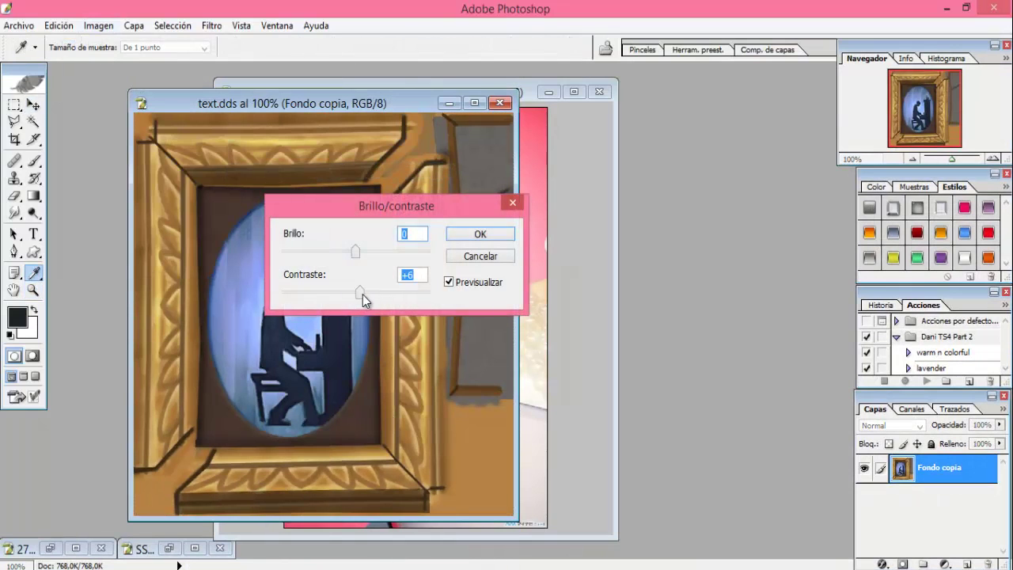
left_click_drag(362, 295, 371, 294)
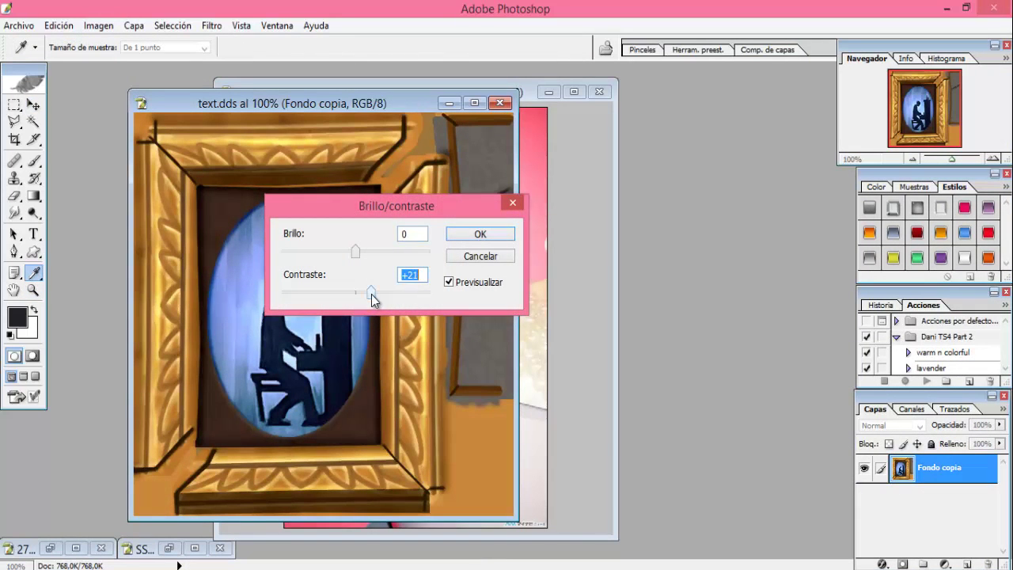
left_click(467, 236)
Recolour the painting texture with Hue/Saturation by setting the hue to -33
left_click(99, 26)
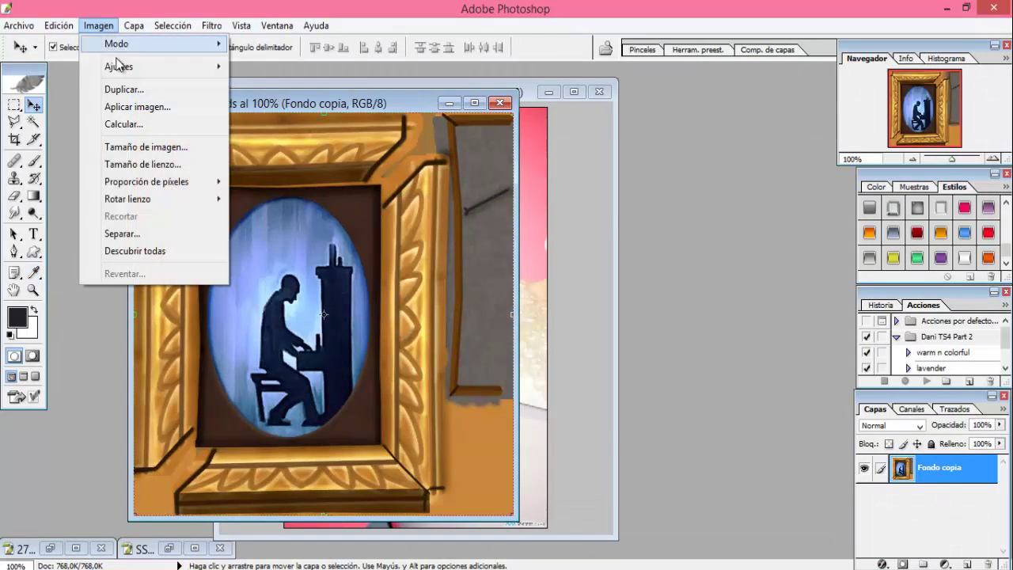
mouse_move(126, 67)
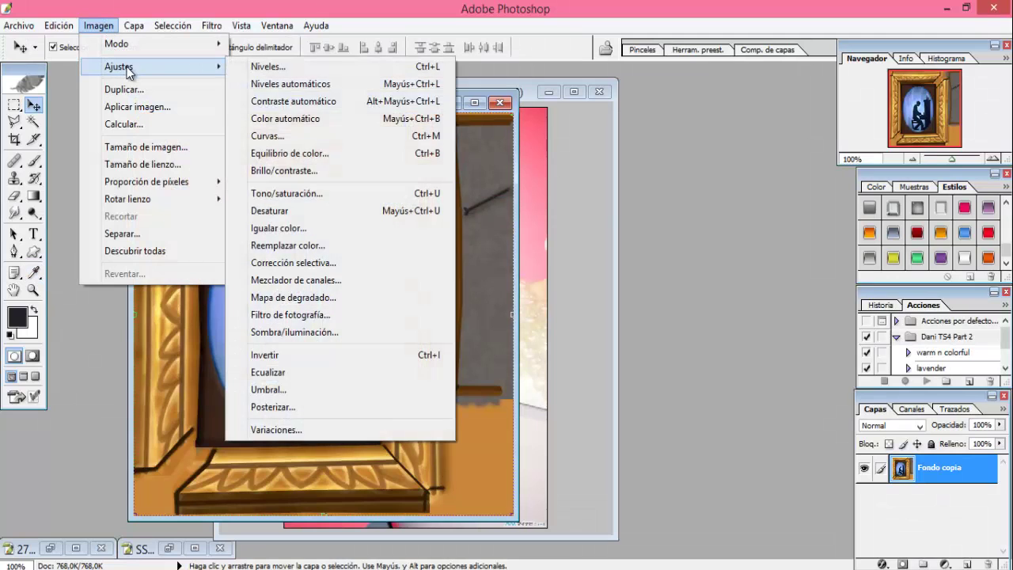
left_click(312, 196)
left_click_drag(305, 192, 755, 109)
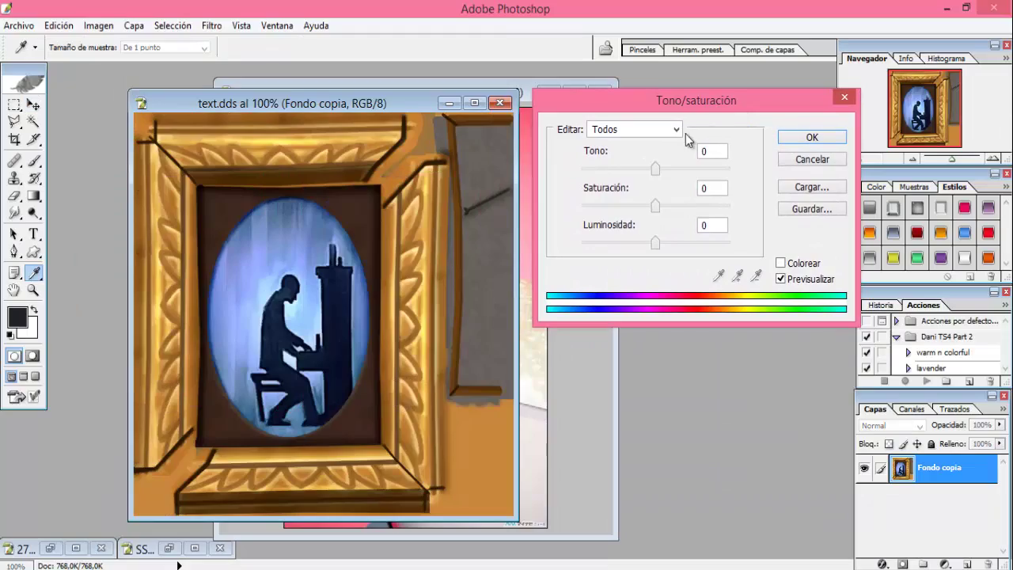
left_click_drag(656, 167, 720, 175)
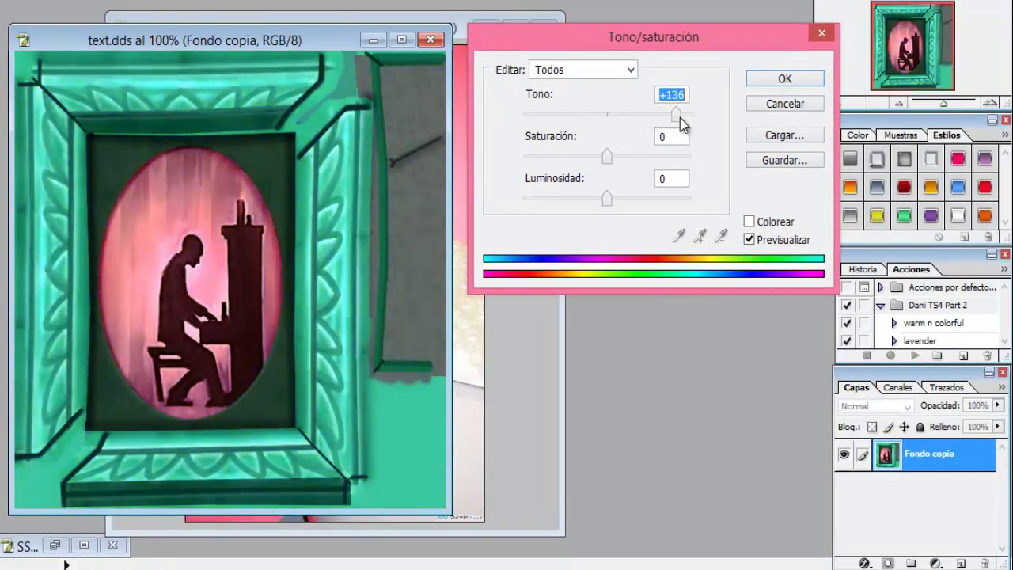
left_click_drag(681, 125, 581, 117)
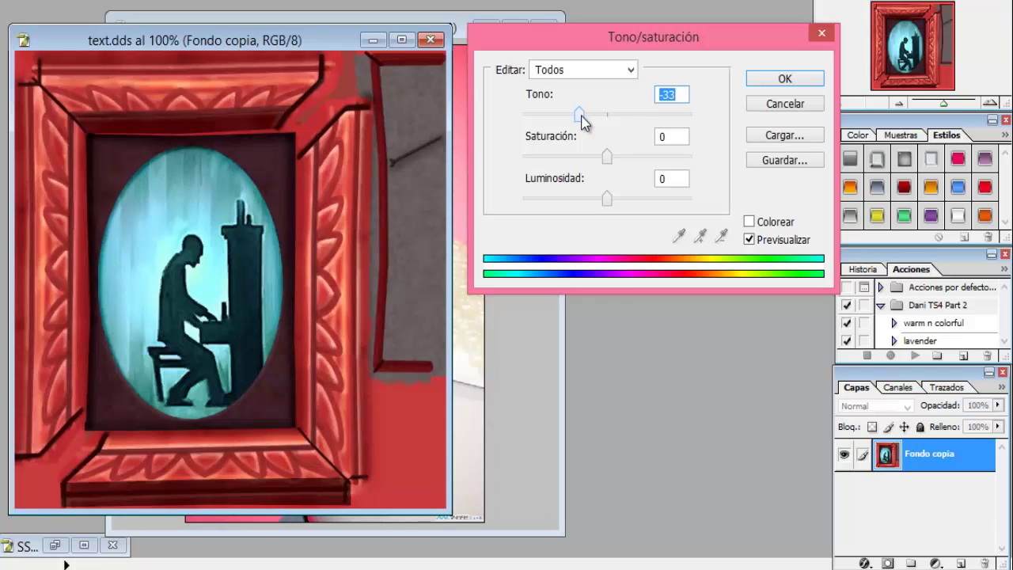
left_click(774, 80)
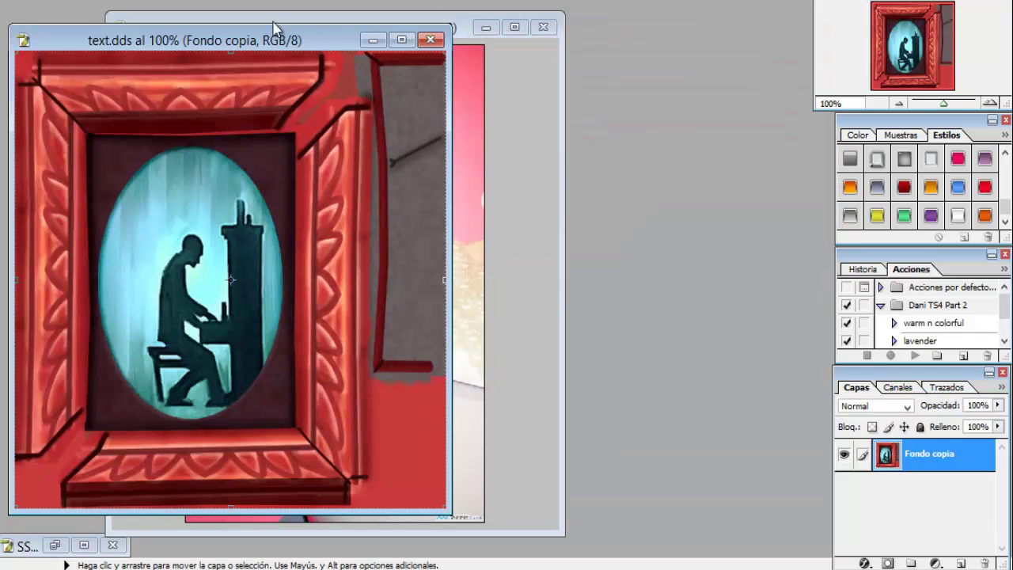
Select a rectangular area around the woman in the bathtub photo and place it as a new layer in text.dds
left_click_drag(250, 48, 170, 42)
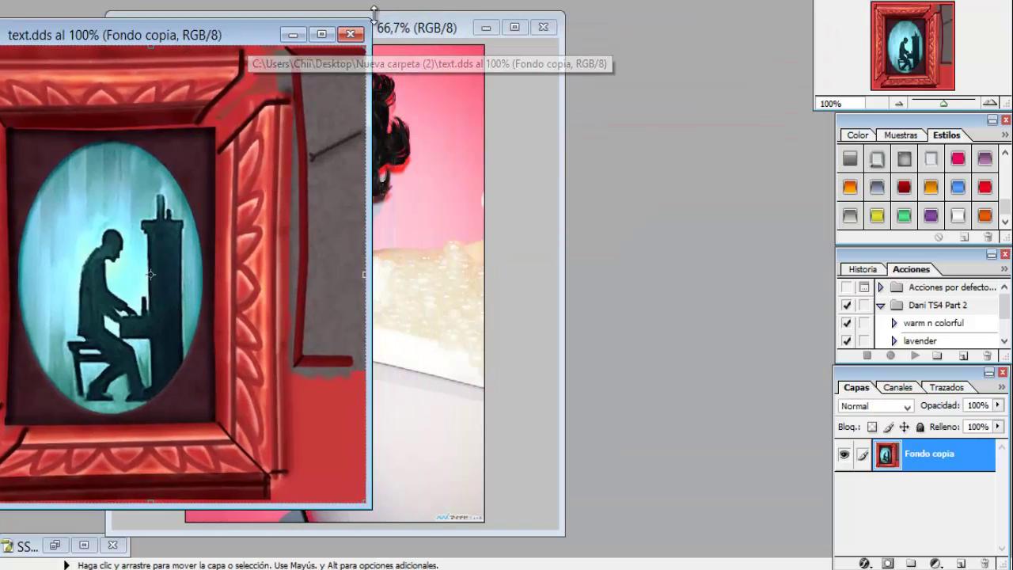
left_click(408, 32)
left_click_drag(408, 33, 590, 43)
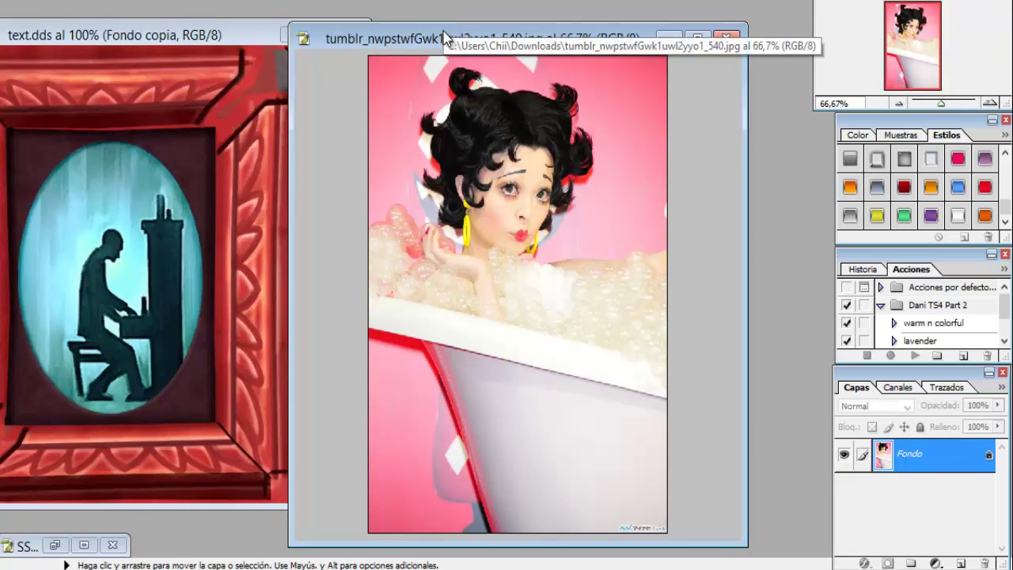
key("m")
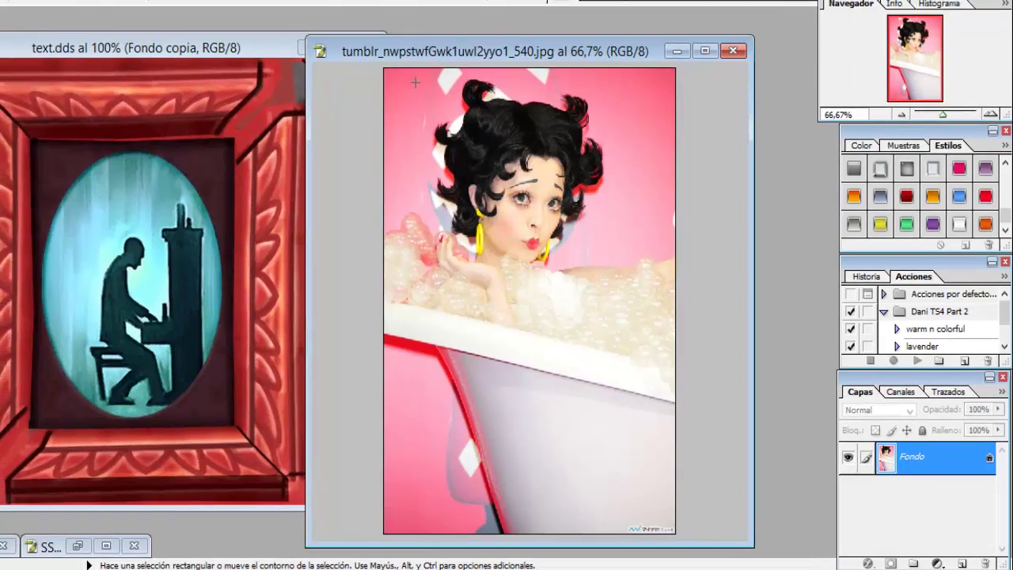
left_click_drag(393, 69, 675, 436)
key("v")
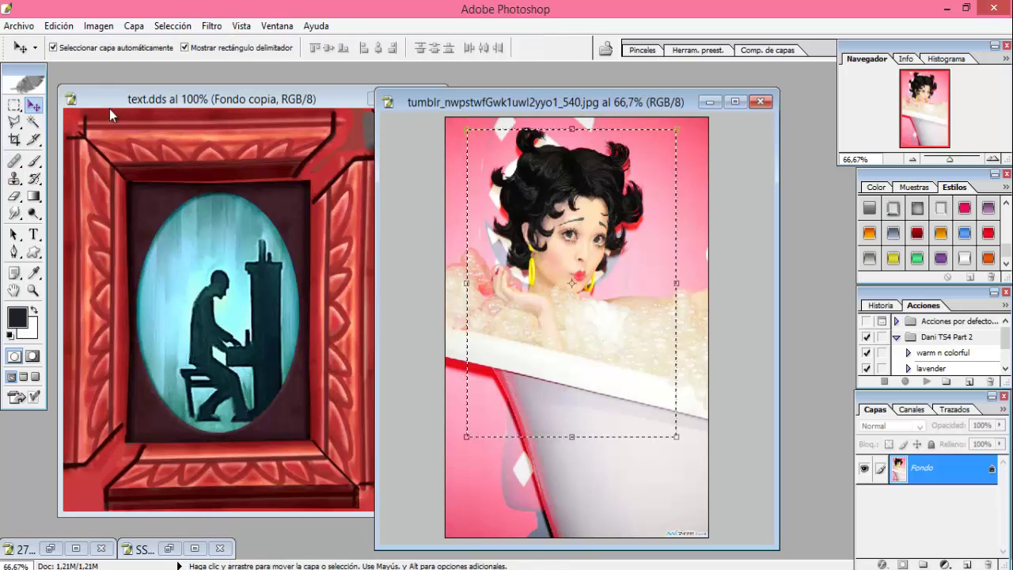
left_click_drag(254, 214, 156, 177)
Scale the photo layer to about 68.2% width and 70.3% height with Free Transform and apply it
key("ctrl+t")
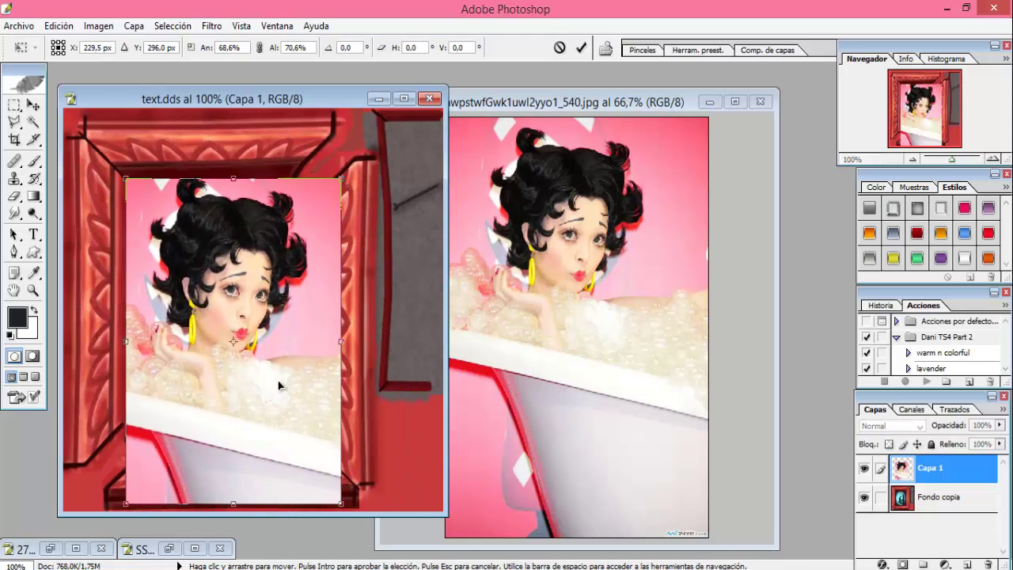
mouse_move(341, 508)
left_mouse_down()
mouse_move(311, 440)
mouse_move(327, 512)
mouse_move(342, 502)
left_mouse_up()
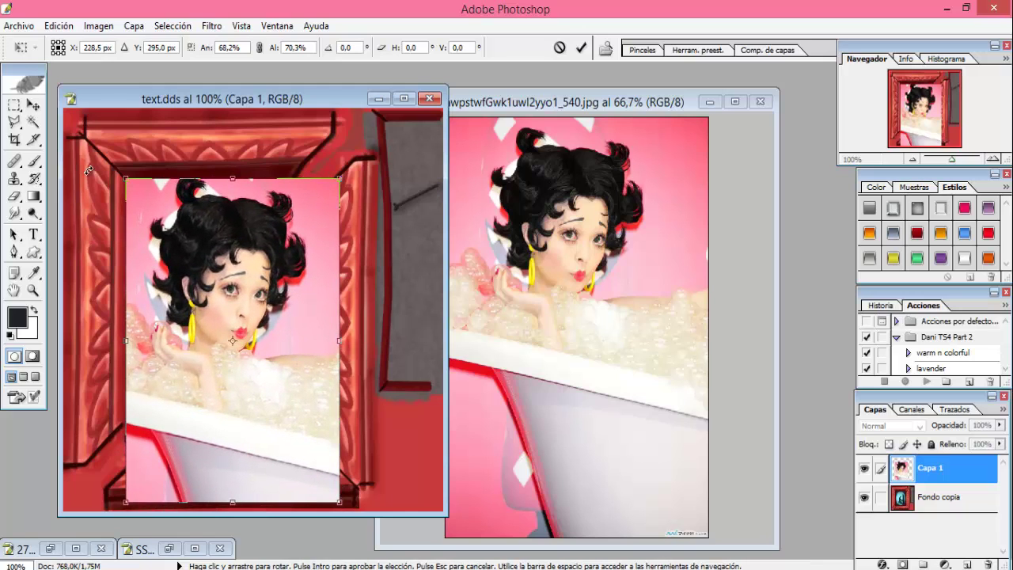
left_click(16, 107)
left_click(433, 232)
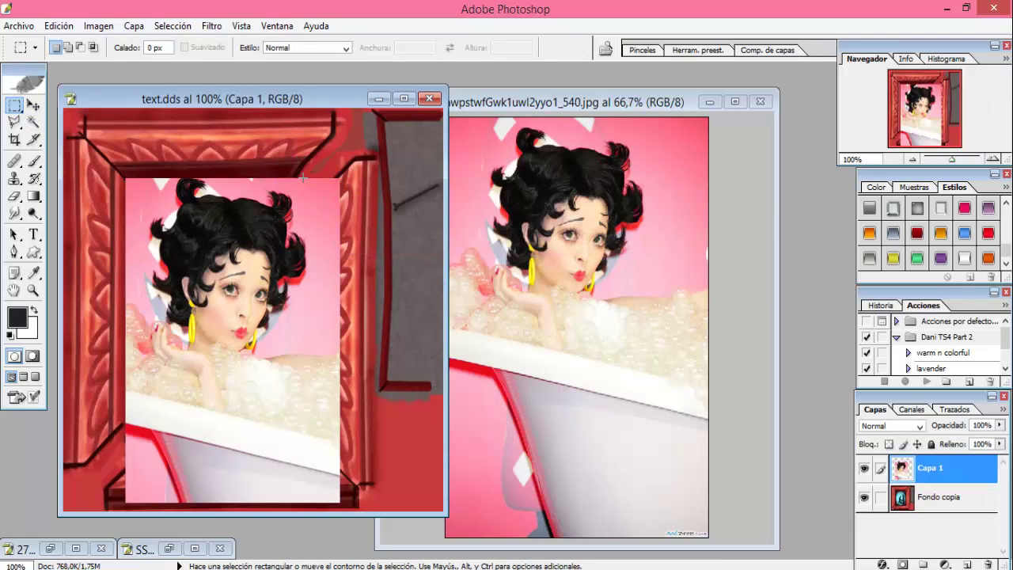
Cut away the parts of the photo layer that overlap the frame's right side and bottom
left_click_drag(398, 423, 418, 506)
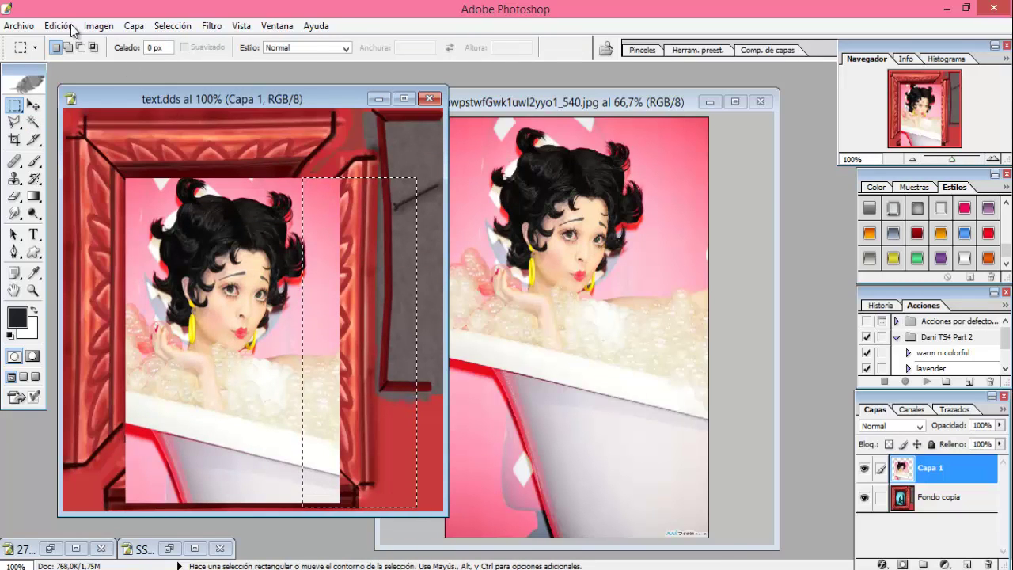
left_click(58, 26)
left_click(117, 124)
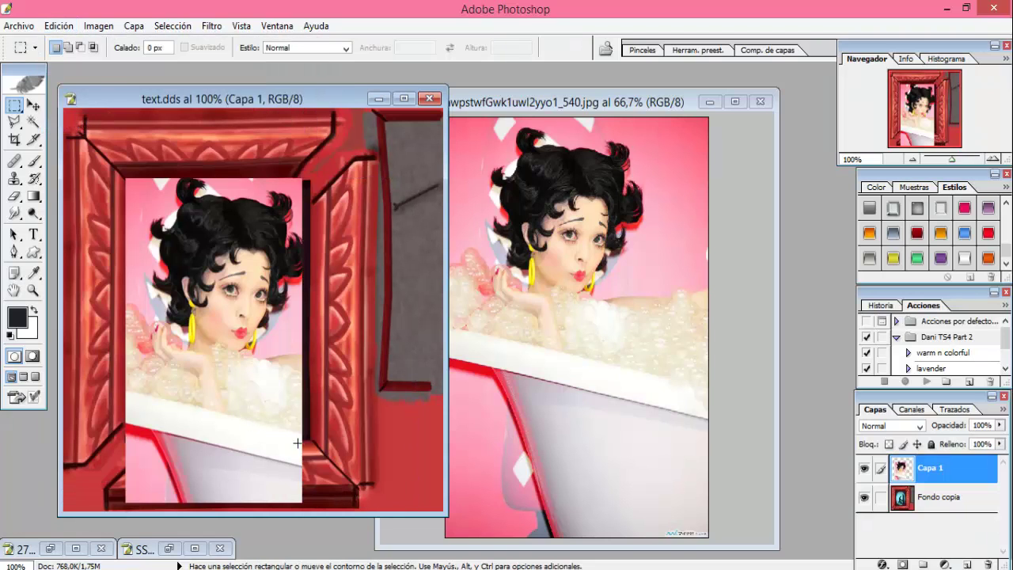
left_click_drag(308, 439, 87, 513)
left_click(58, 25)
left_click(118, 125)
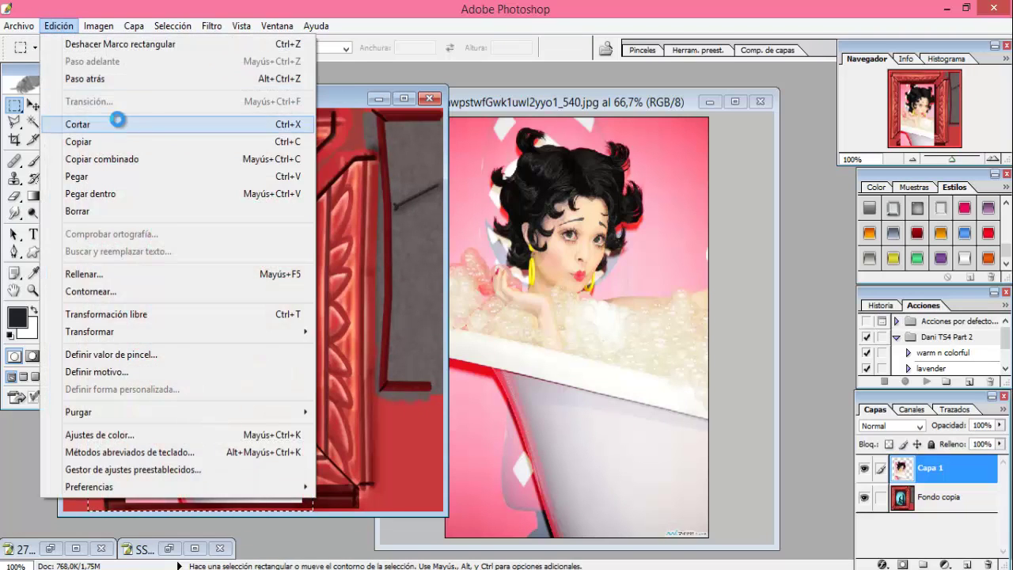
Move the photo into the frame opening and scale it to about 106.7% width and 102.4% height so it fills the opening
left_click(33, 104)
left_click_drag(171, 207, 181, 216)
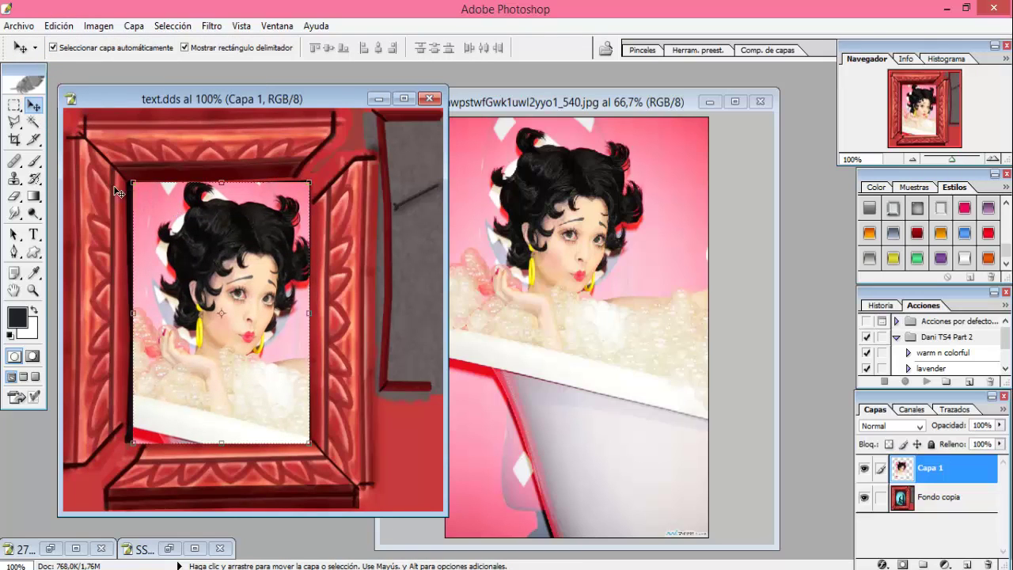
left_click_drag(127, 182, 124, 183)
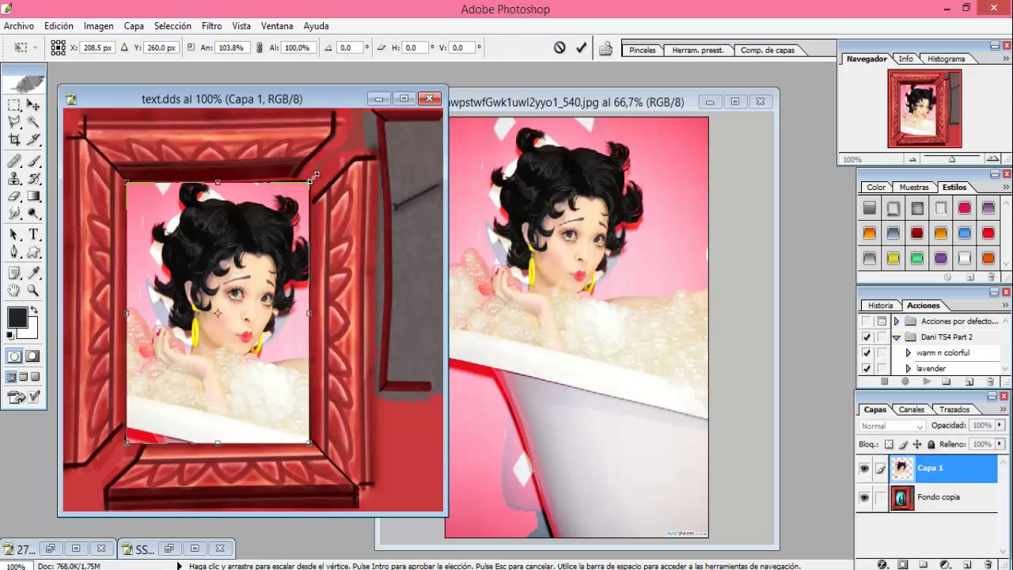
left_click_drag(313, 176, 317, 173)
left_click_drag(125, 440, 124, 445)
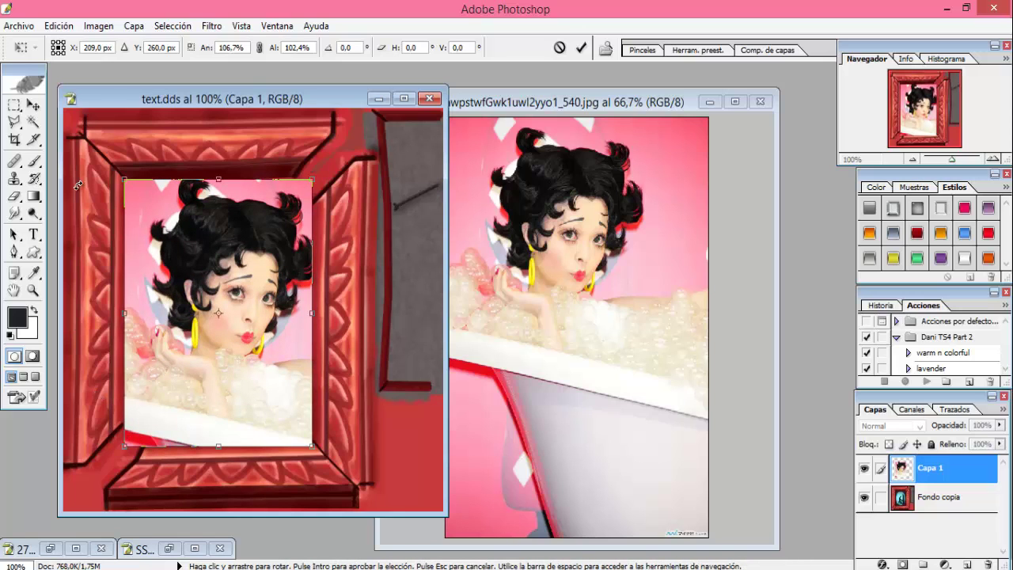
left_click(33, 140)
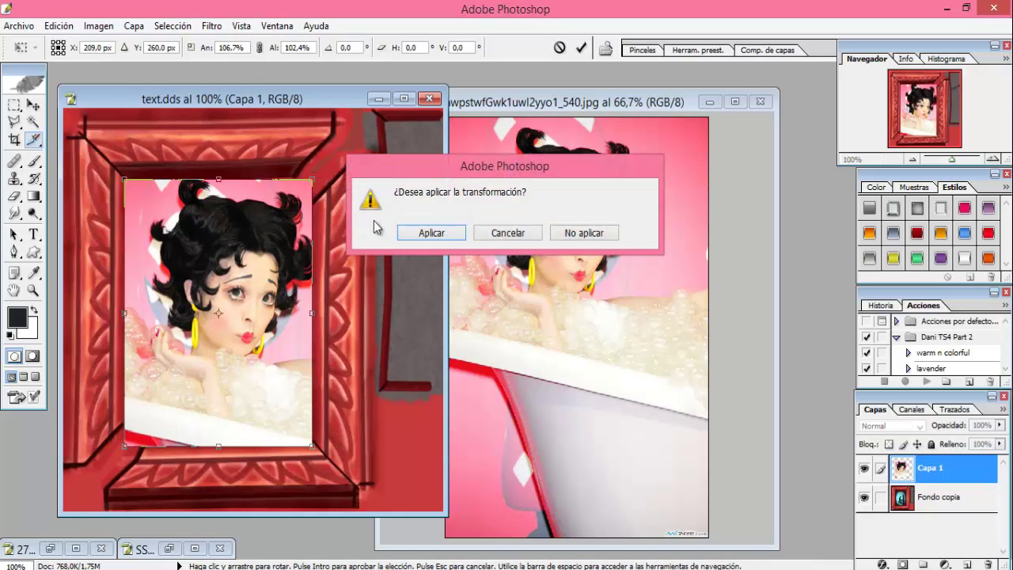
left_click(432, 232)
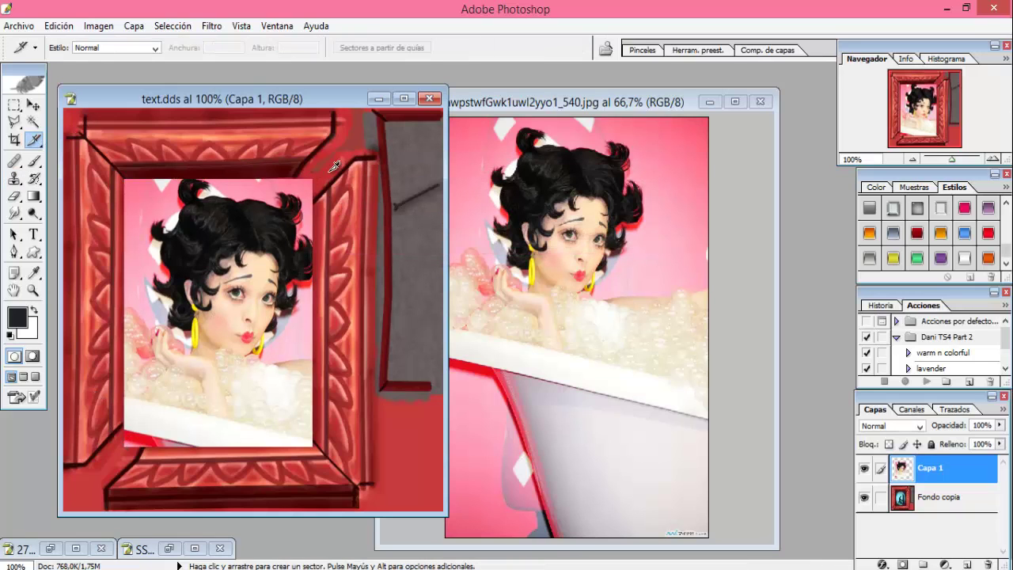
Rotate the photo layer by -1.0° inside the frame opening and apply the transformation
left_click(33, 105)
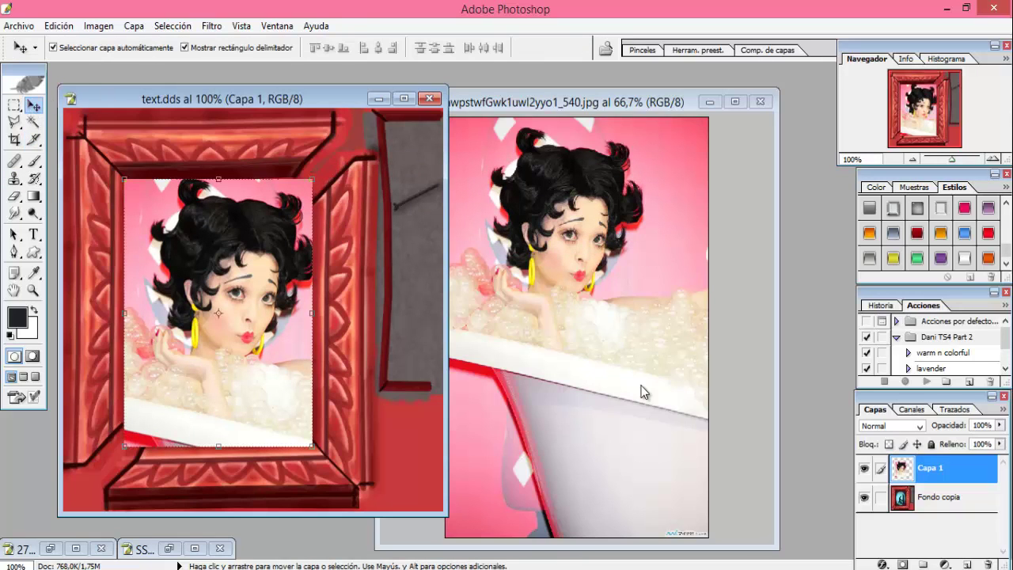
left_click(865, 468)
left_click(865, 468)
left_click_drag(323, 178, 322, 174)
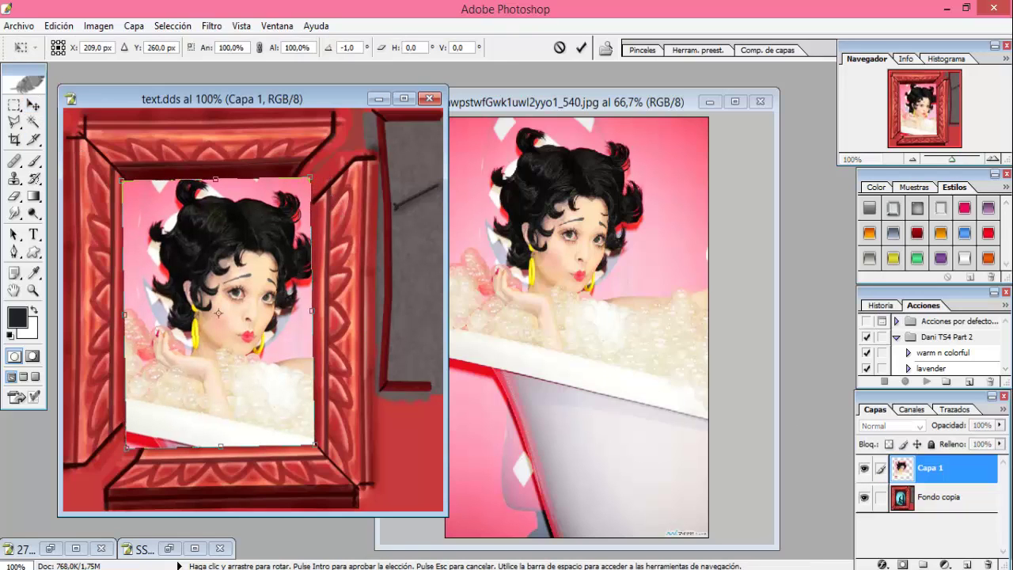
left_click(14, 108)
left_click(443, 230)
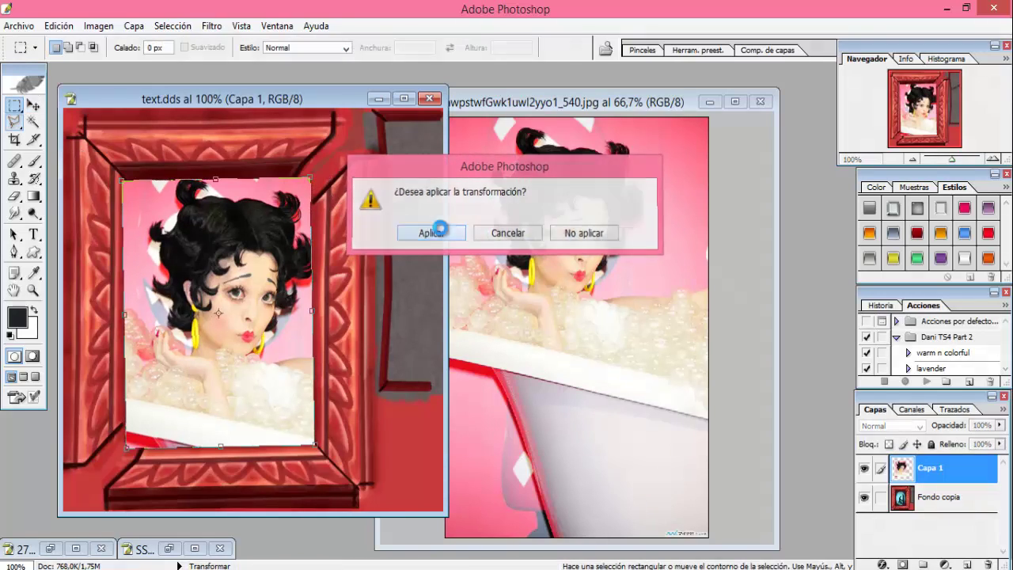
Add an Inner Glow layer style to the photo layer Capa 1 and set the glow colour to black (000000)
right_click(936, 473)
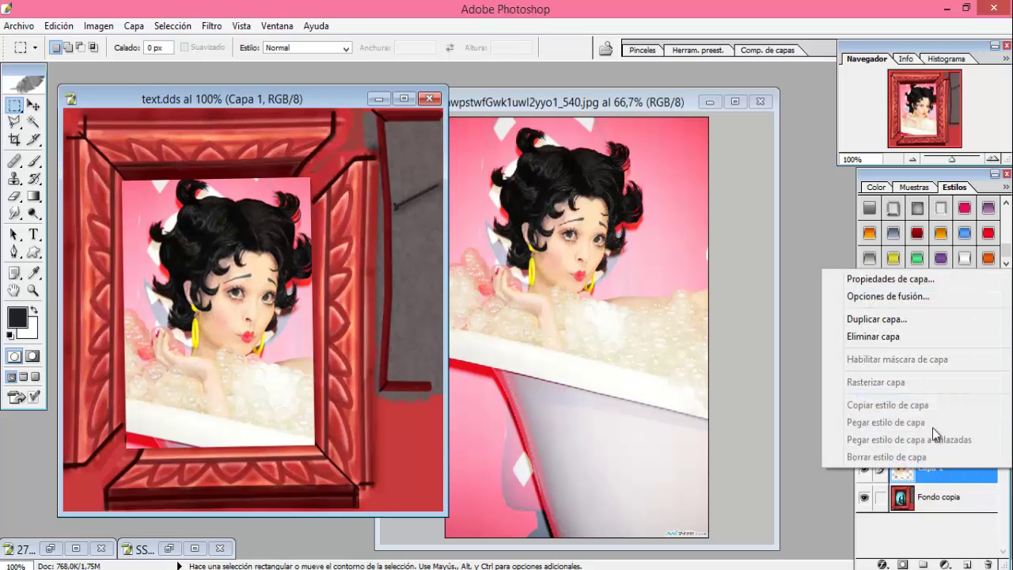
left_click(887, 296)
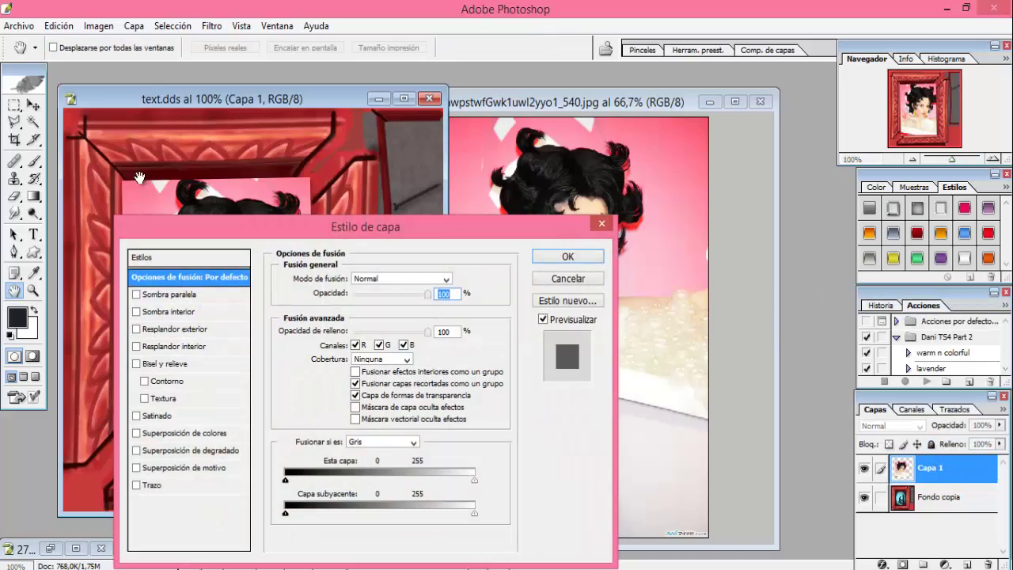
left_click_drag(204, 242, 646, 155)
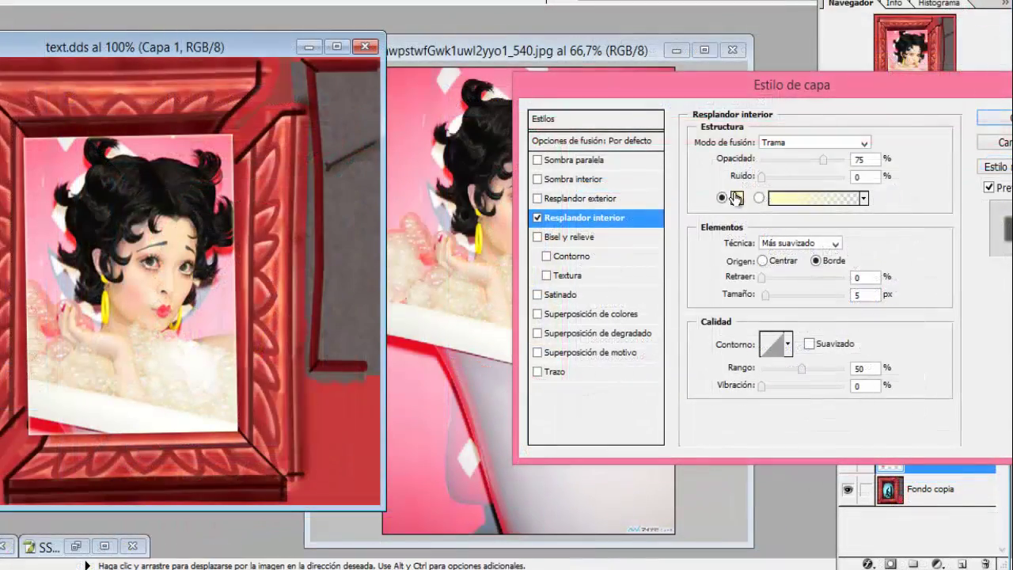
left_click(734, 198)
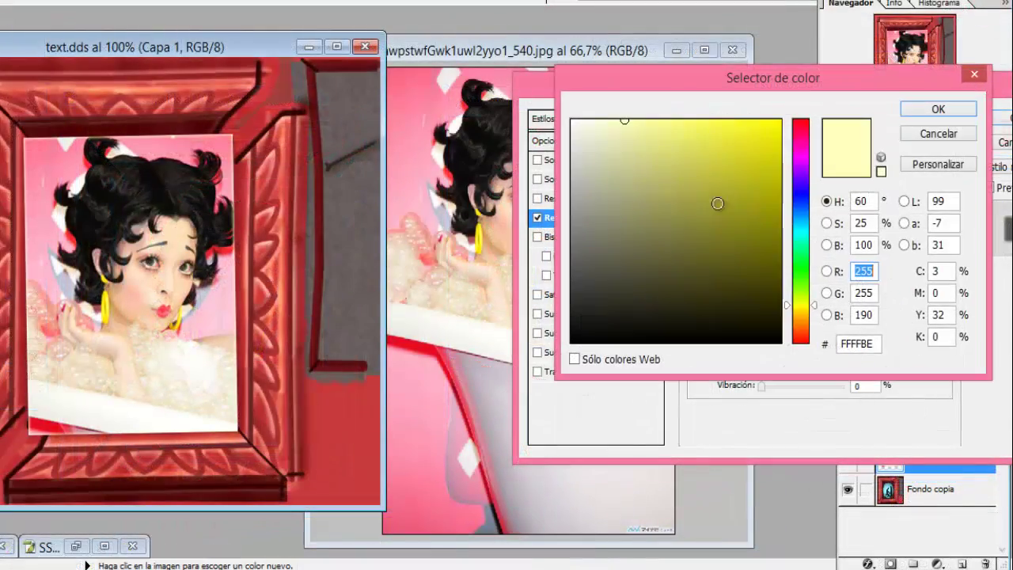
mouse_move(613, 207)
left_mouse_down()
mouse_move(583, 271)
mouse_move(565, 353)
left_mouse_up()
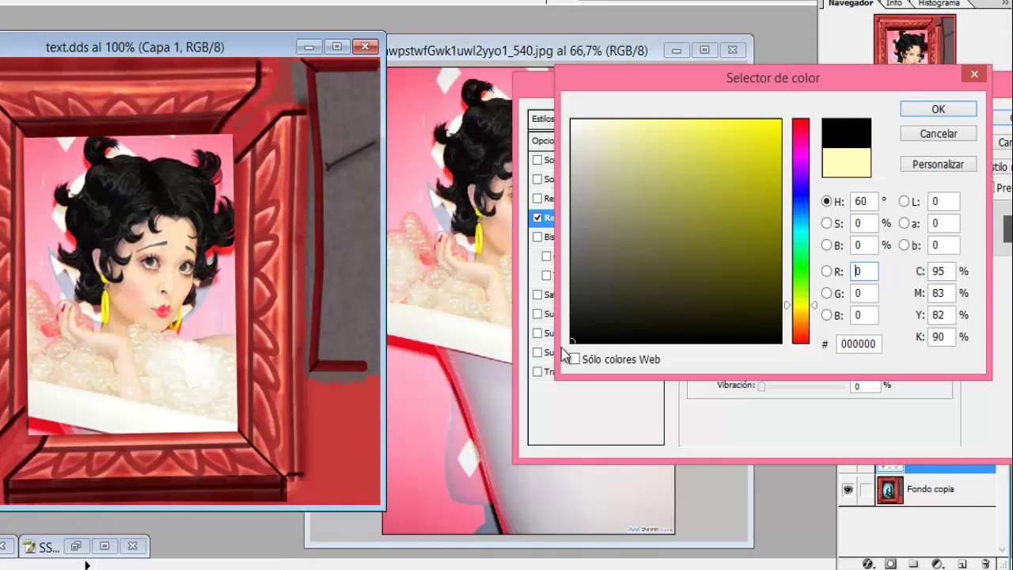
left_click(910, 113)
Set the inner glow to Normal blend mode, 100% opacity and a size of 16 px, and apply the layer style
left_click(795, 144)
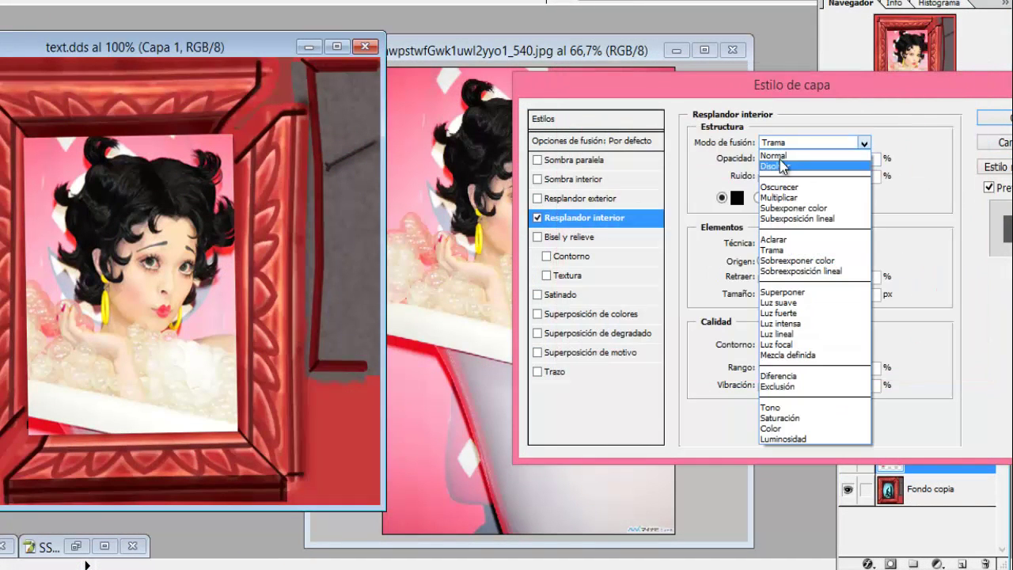
left_click(779, 155)
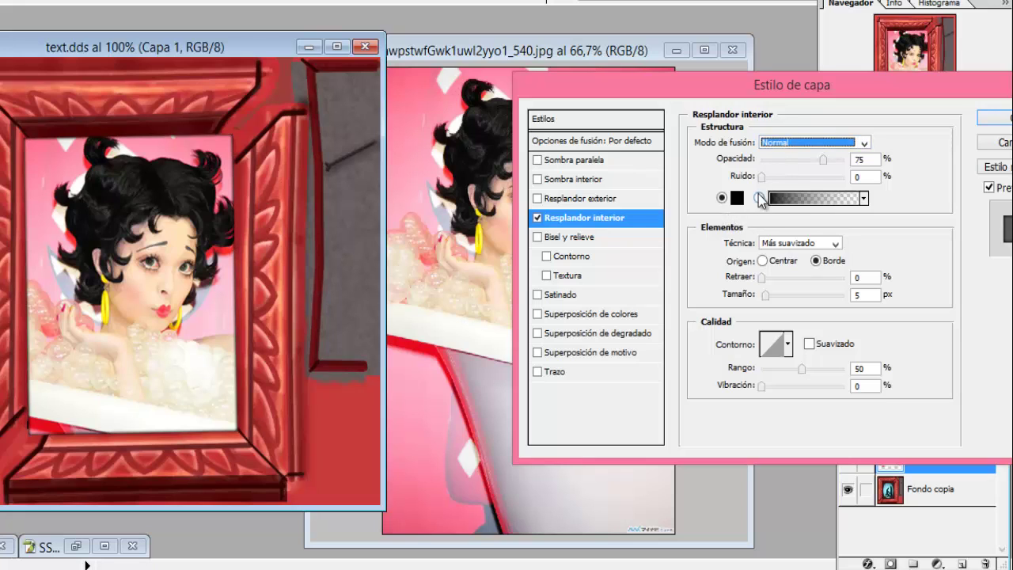
left_click_drag(823, 162, 845, 160)
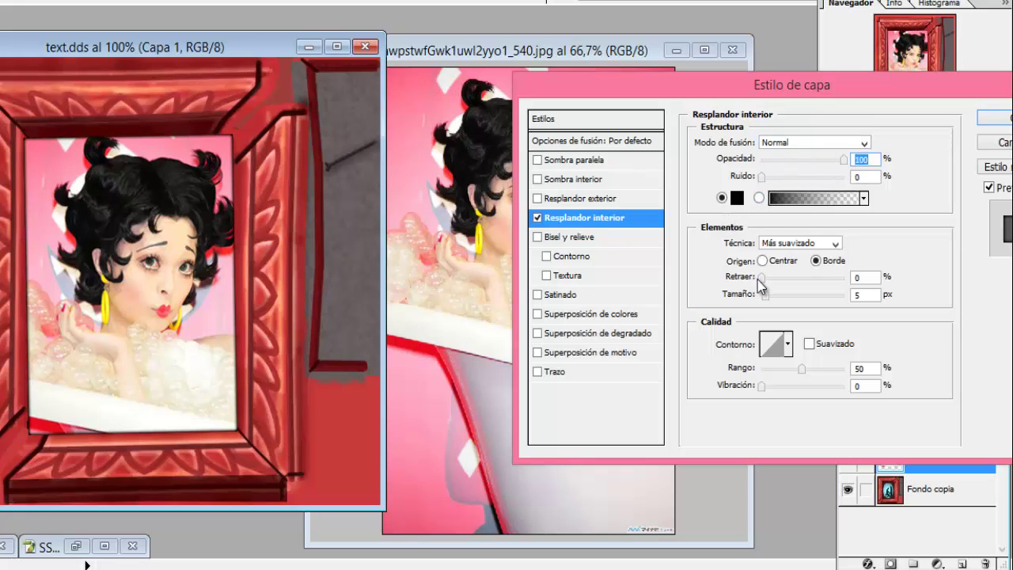
left_click_drag(764, 293, 773, 297)
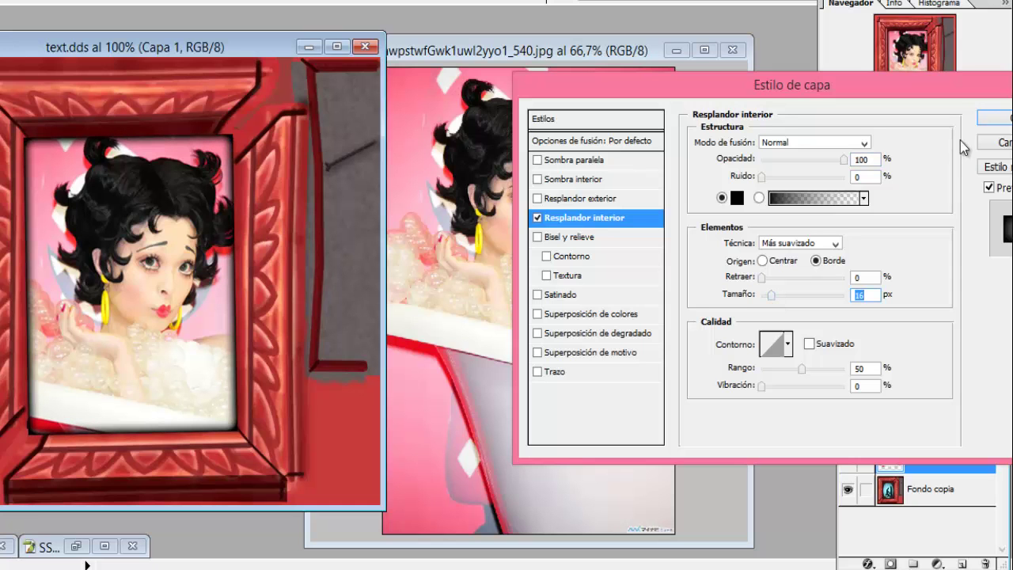
left_click(999, 118)
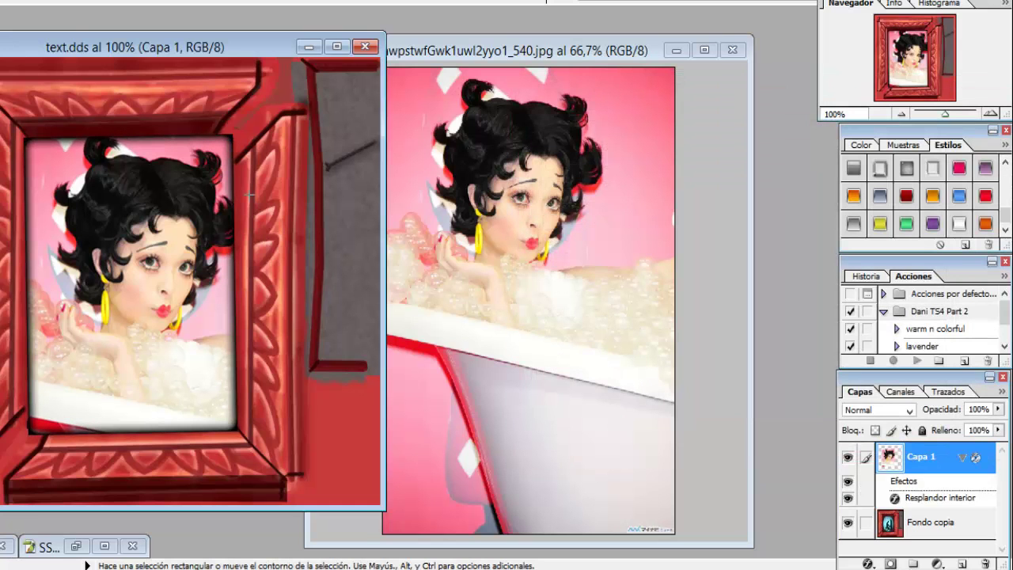
Raise the photo layer's contrast to +10 with the Brightness/Contrast adjustment
key("v")
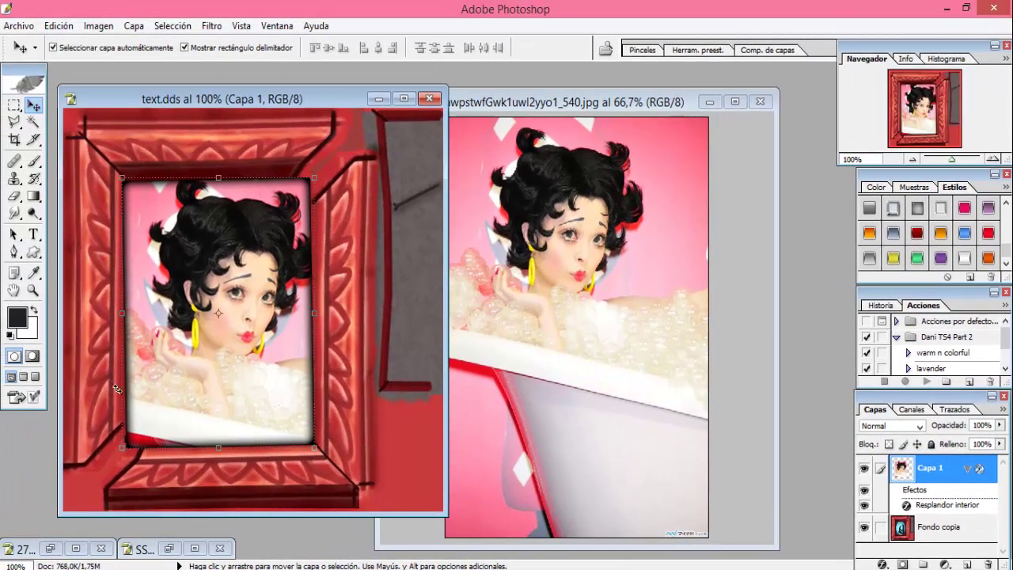
left_click(98, 25)
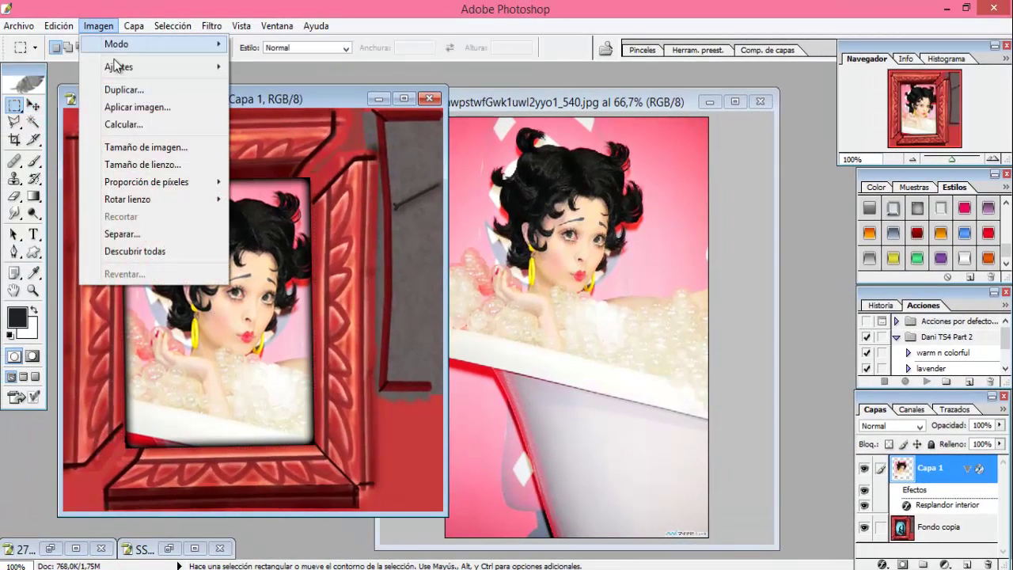
mouse_move(139, 66)
left_click(310, 168)
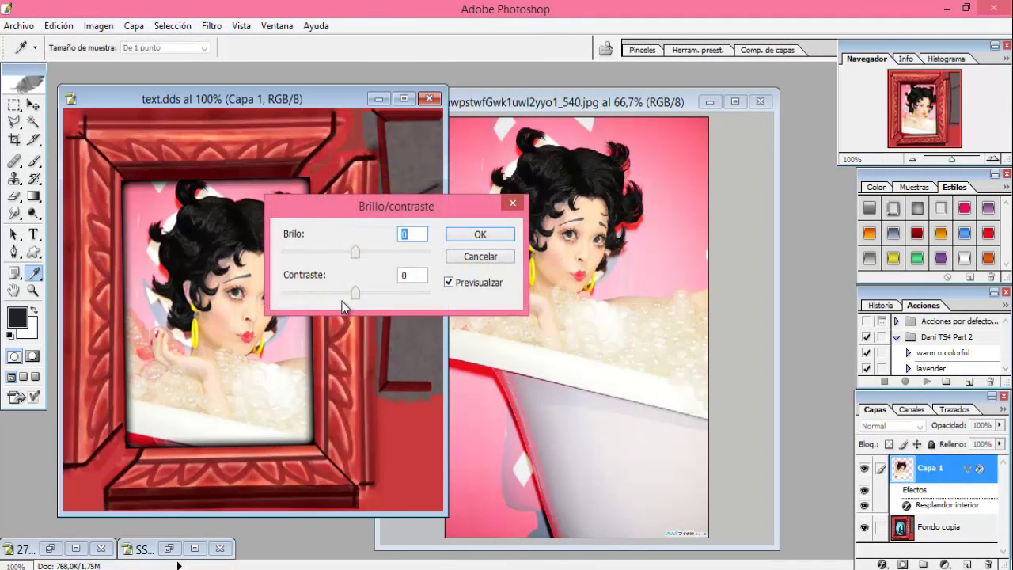
left_click_drag(356, 294, 363, 295)
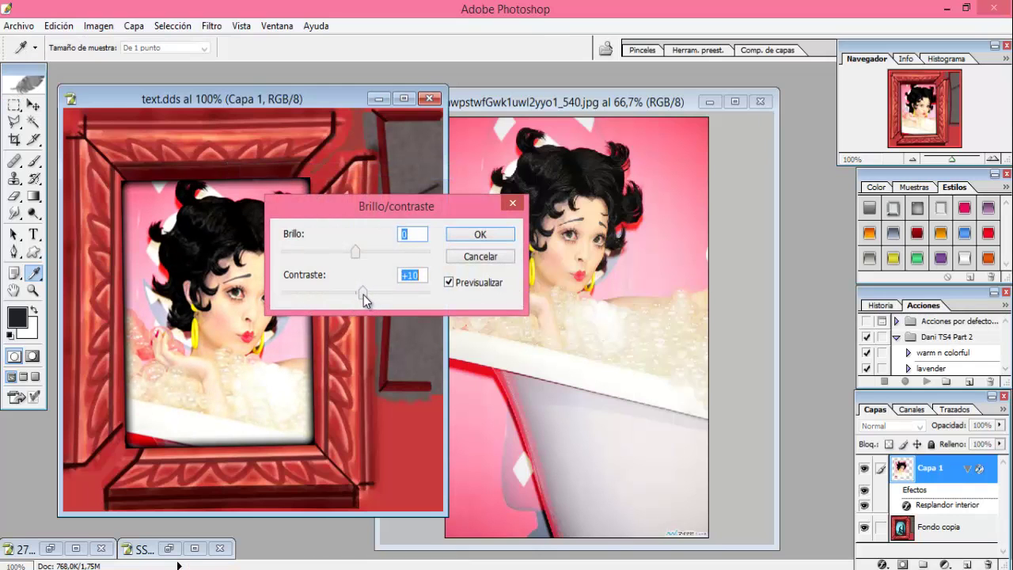
left_click(458, 235)
key("m")
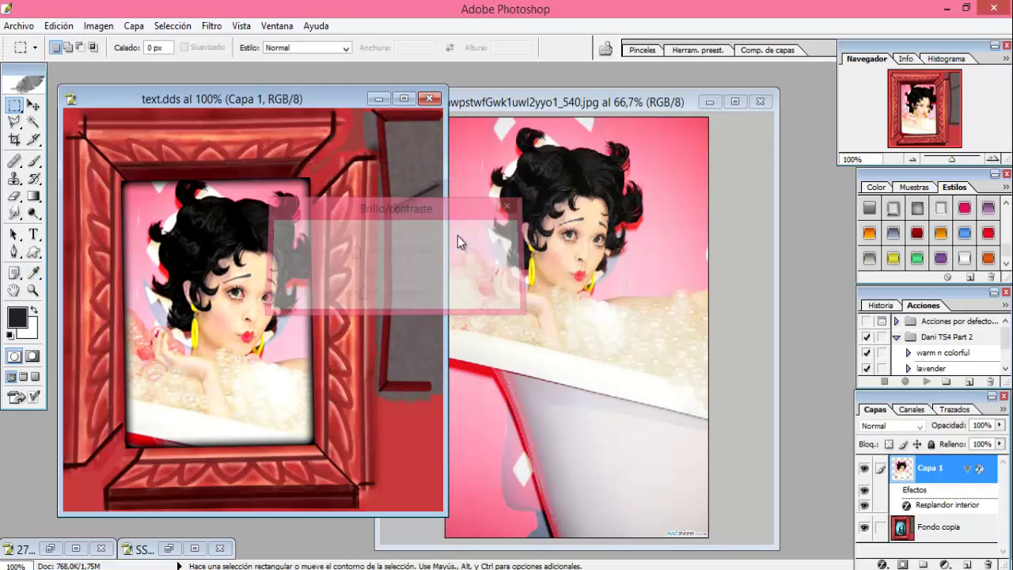
Sharpen the photo layer with the Unsharp Mask filter at amount 58%, radius 11.1 pixels and threshold 24 levels
left_click(194, 26)
mouse_move(211, 25)
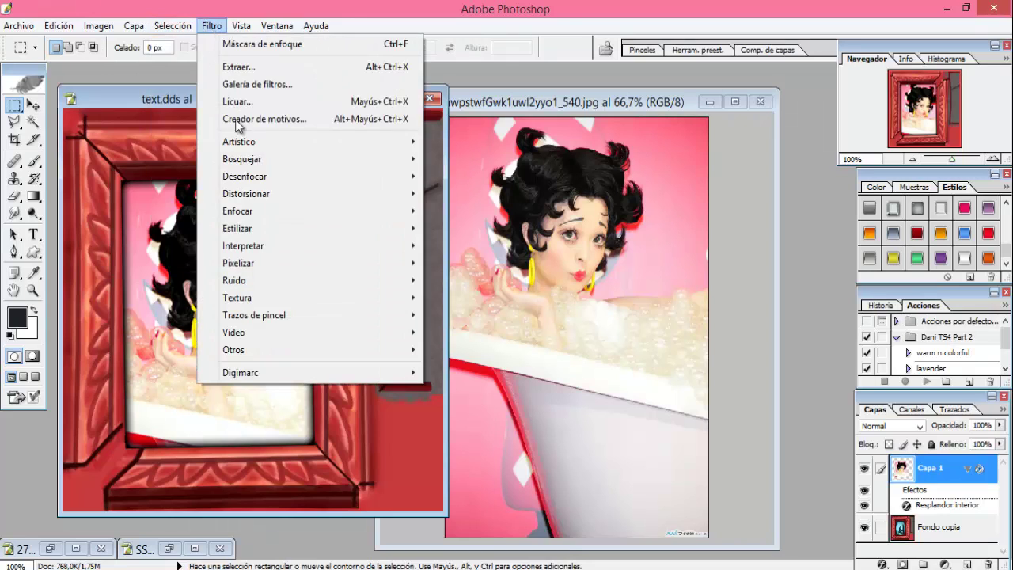
mouse_move(275, 209)
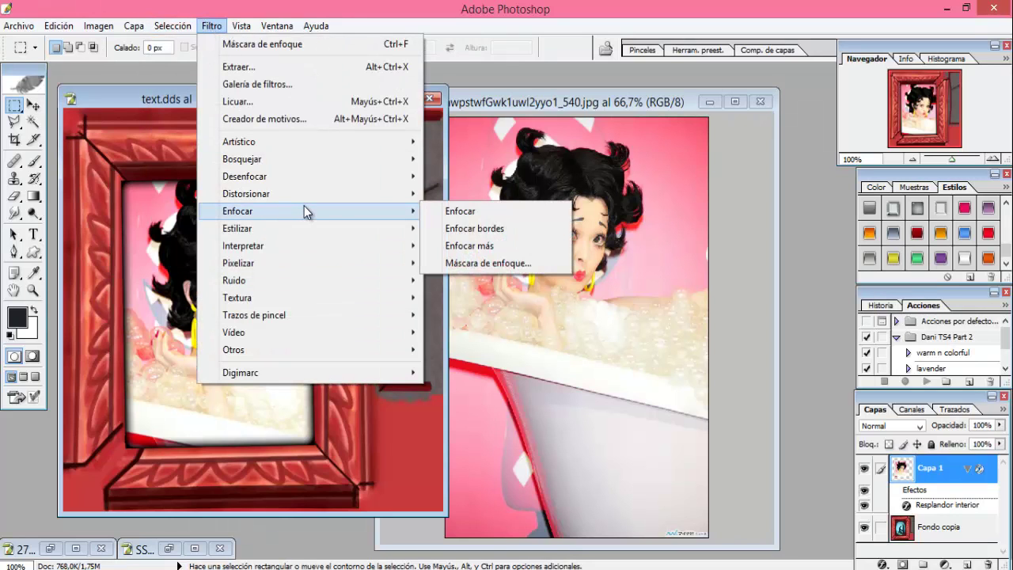
left_click(468, 263)
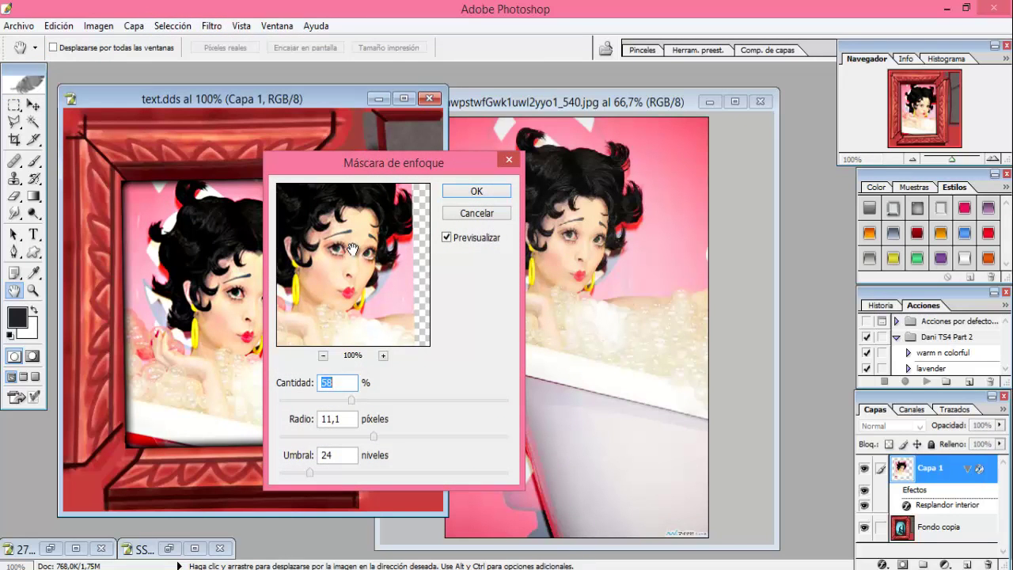
left_click(476, 194)
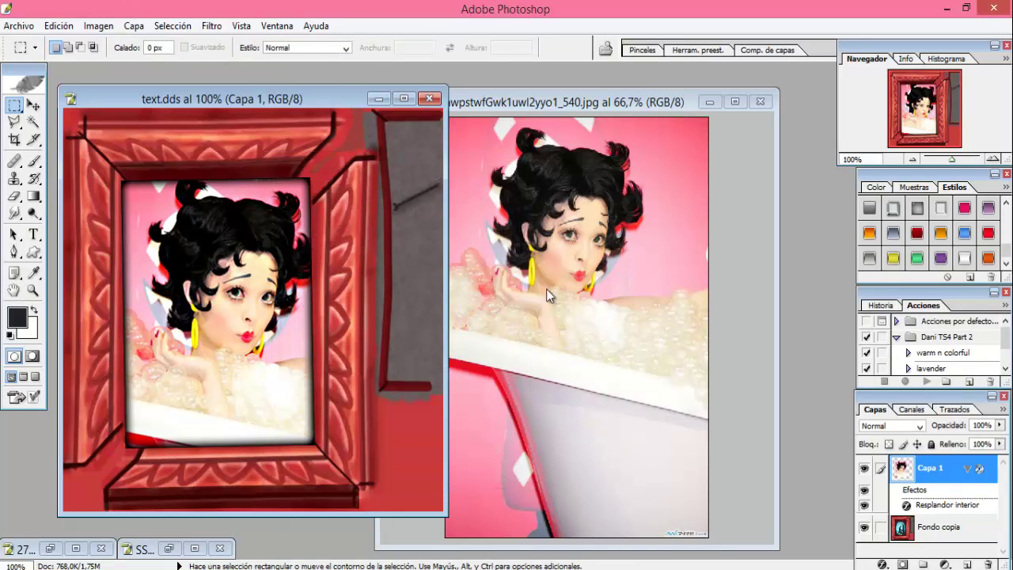
Flatten the image and save it over the existing text.dds in DXT5 (Interpolated Alpha) format
left_click(133, 25)
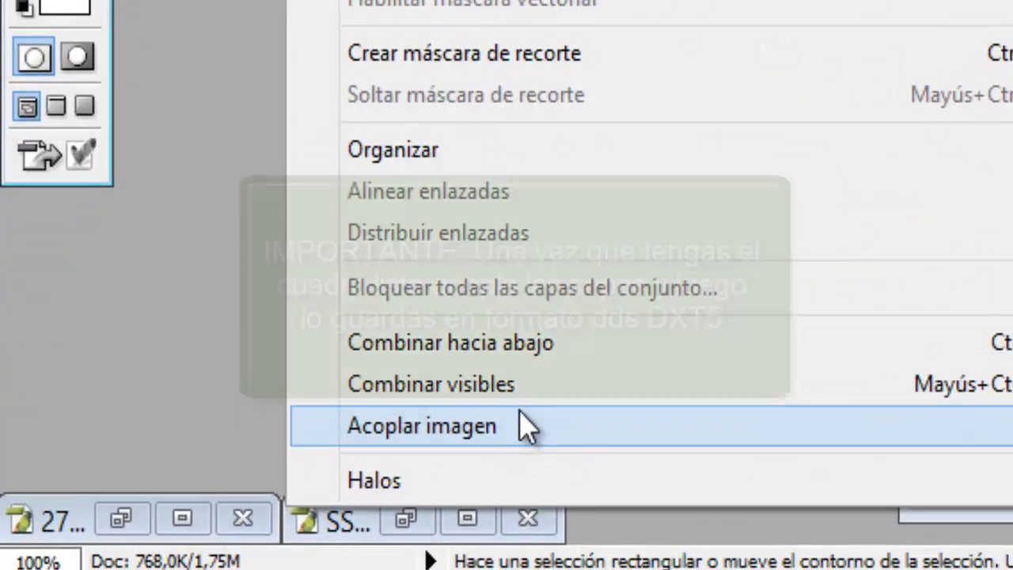
left_click(520, 419)
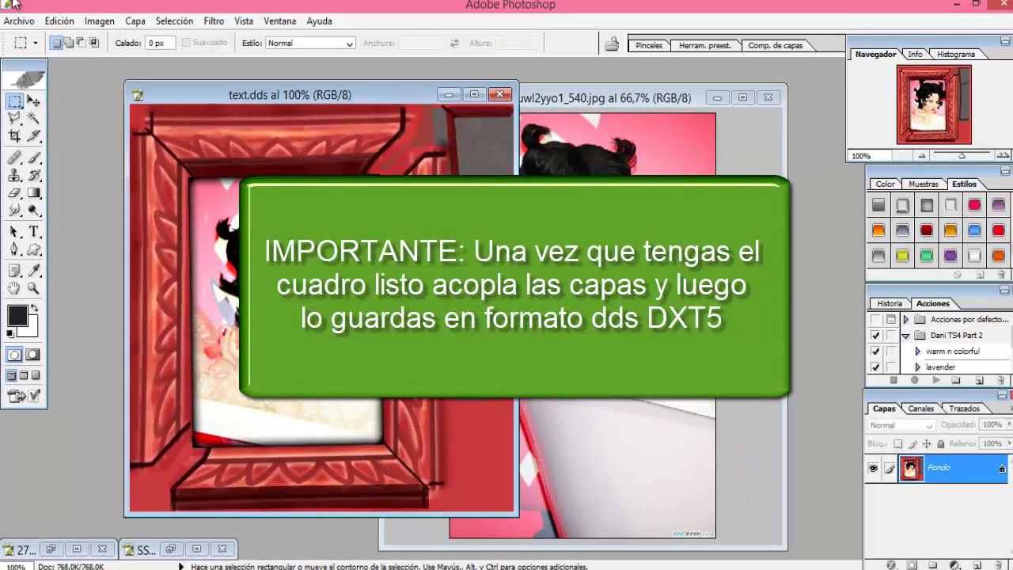
left_click(20, 24)
left_click(81, 211)
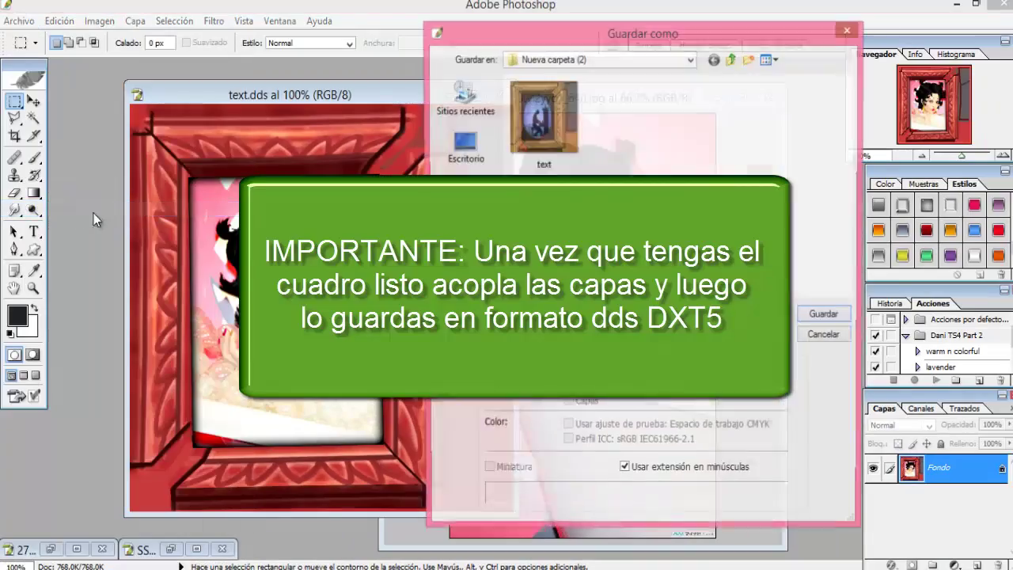
left_click(826, 315)
left_click(443, 231)
left_click(336, 115)
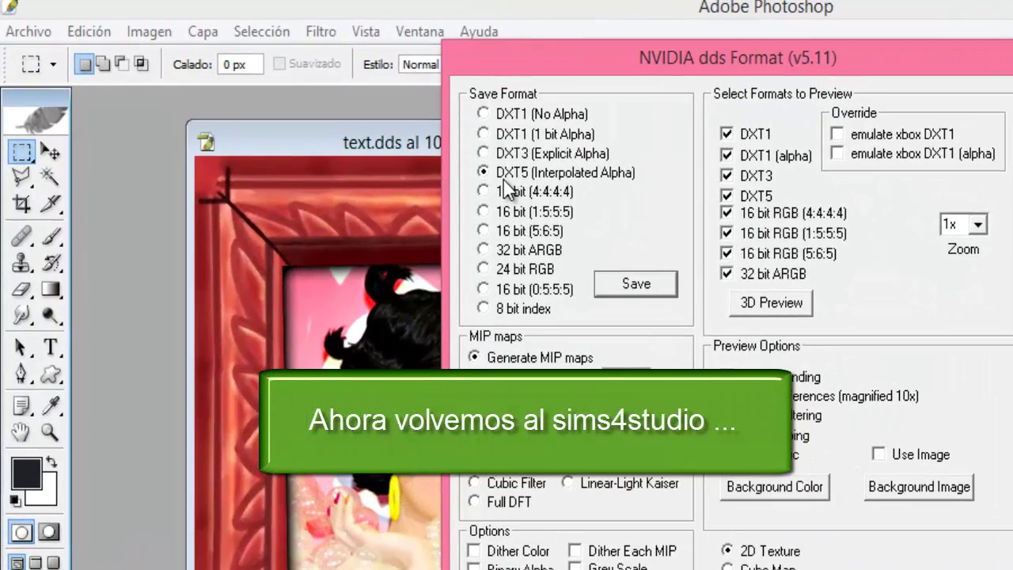
left_click(637, 283)
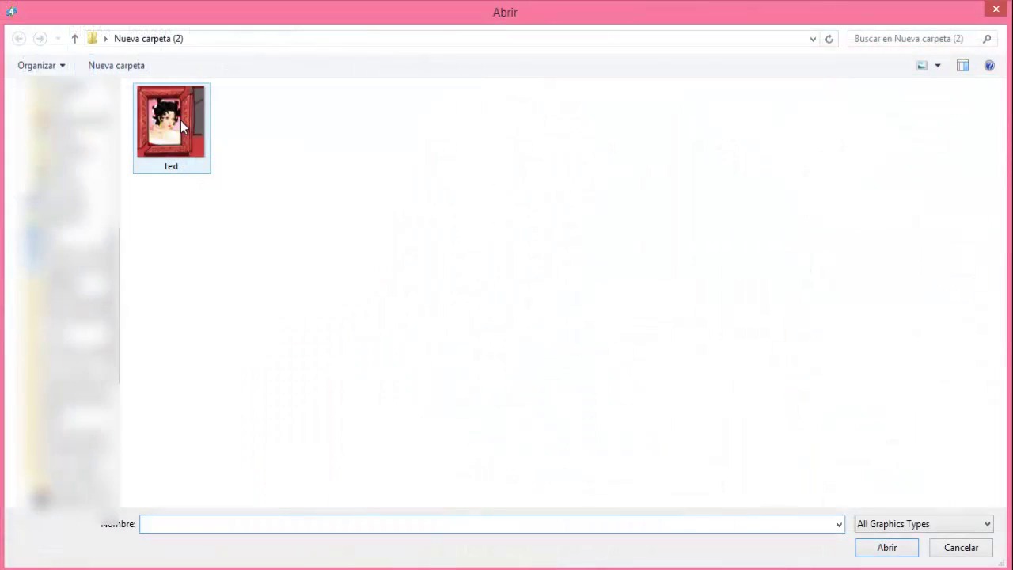
Switch to Sims 4 Studio and import the edited text image as the painting's texture
double_click(180, 120)
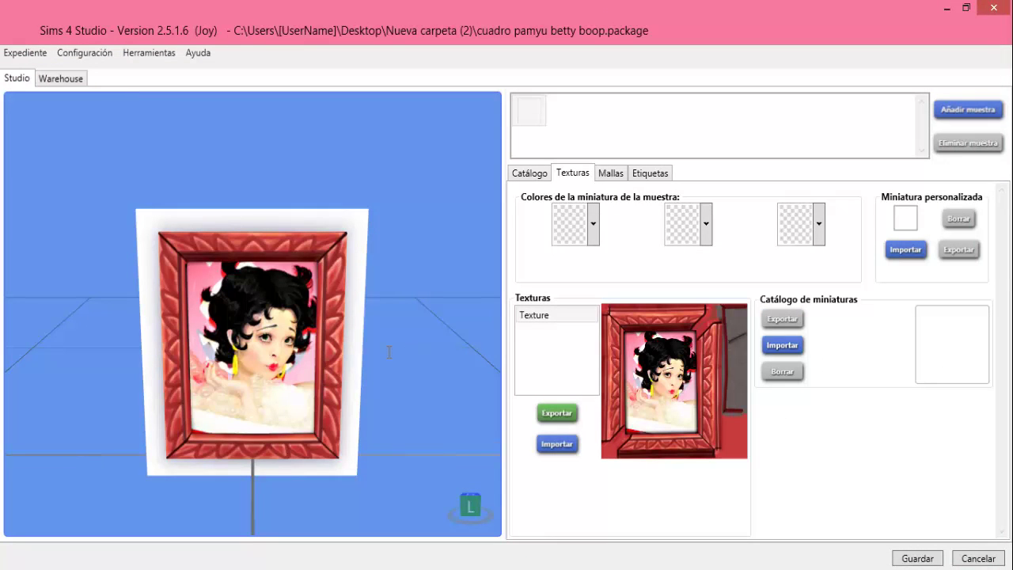
left_click_drag(388, 345, 385, 281)
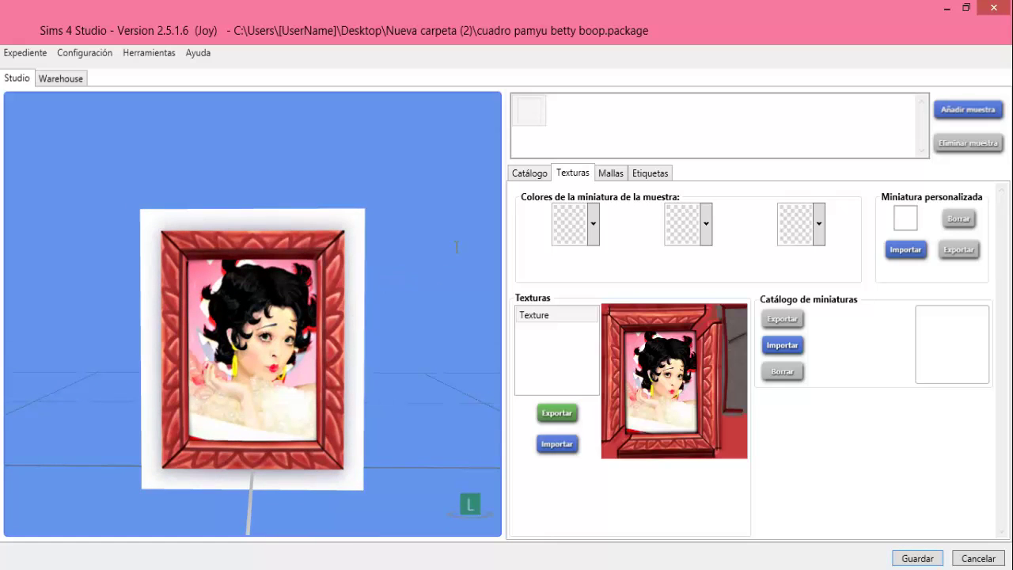
Add a second swatch to the painting and set the first swatch's thumbnail colour to red #FF080D
left_click(968, 109)
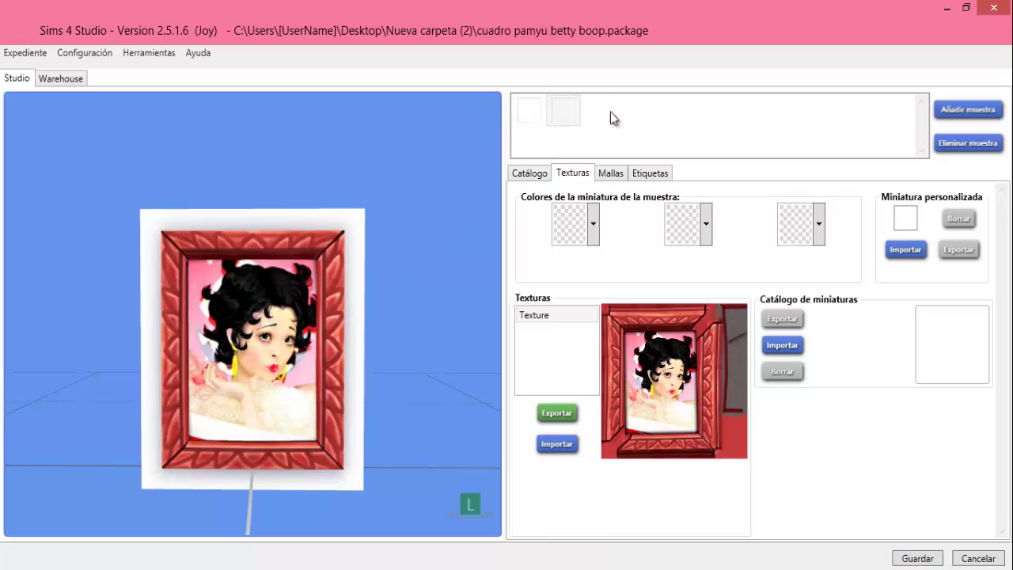
left_click(593, 222)
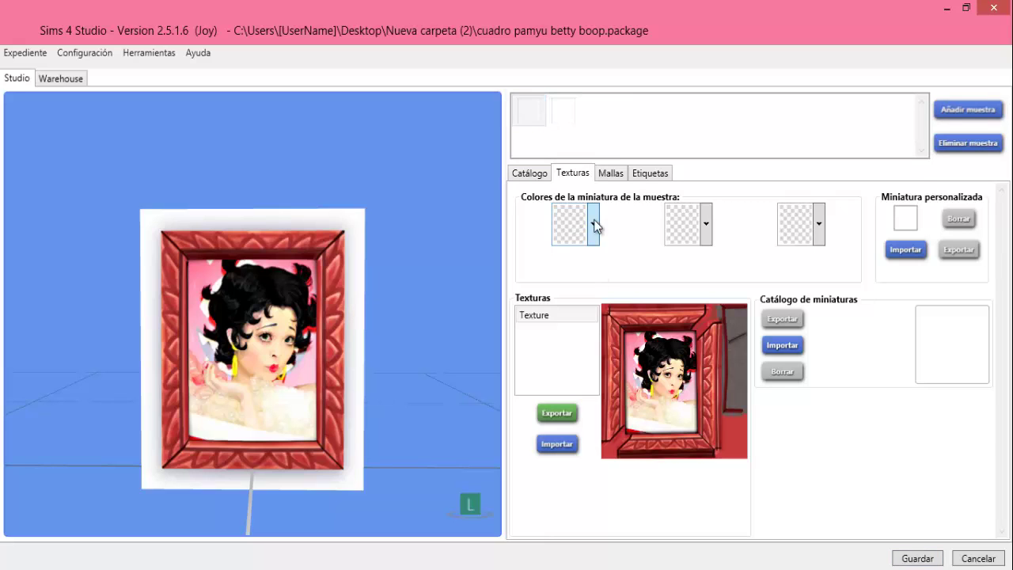
left_click(704, 256)
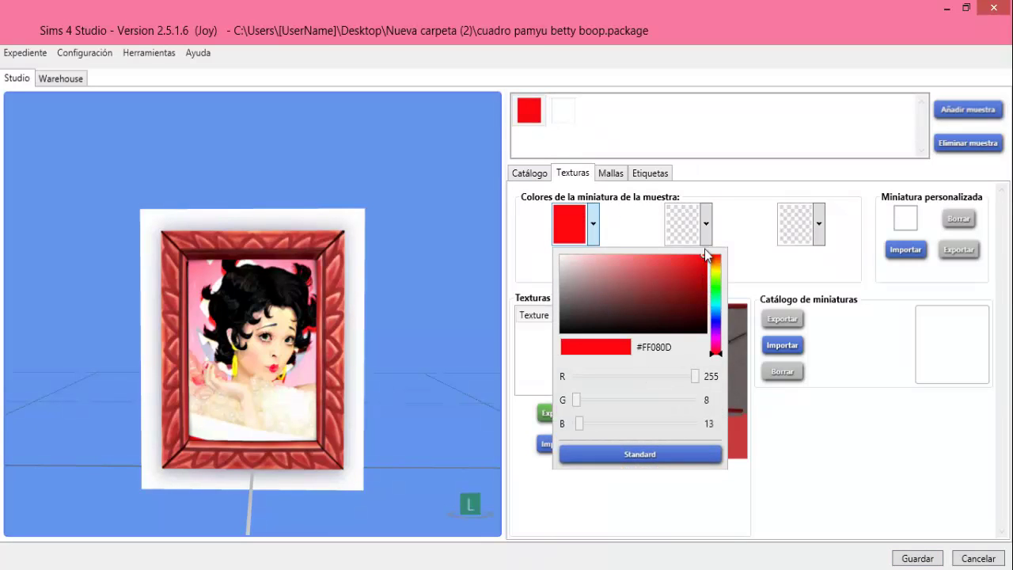
left_click(669, 151)
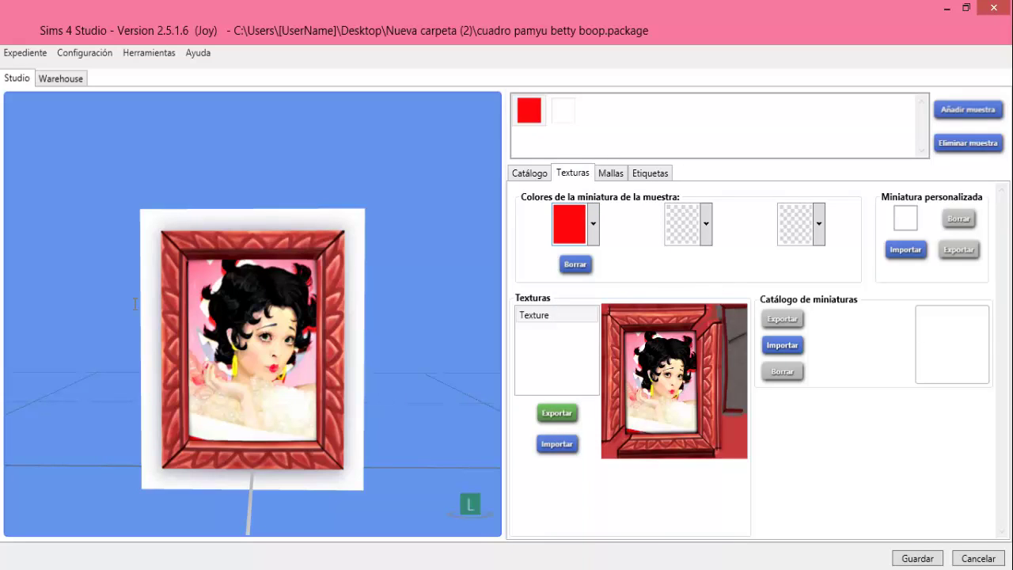